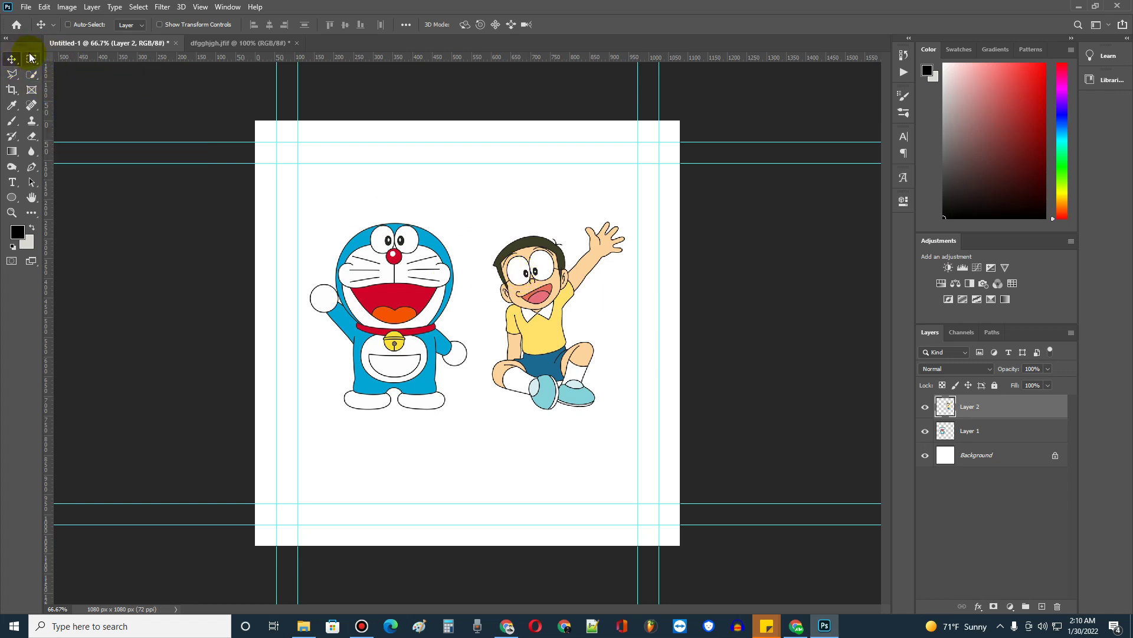
Select the seated boy on Layer 2 with a rectangular marquee and move him slightly to the right, clearing the selection
click(31, 59)
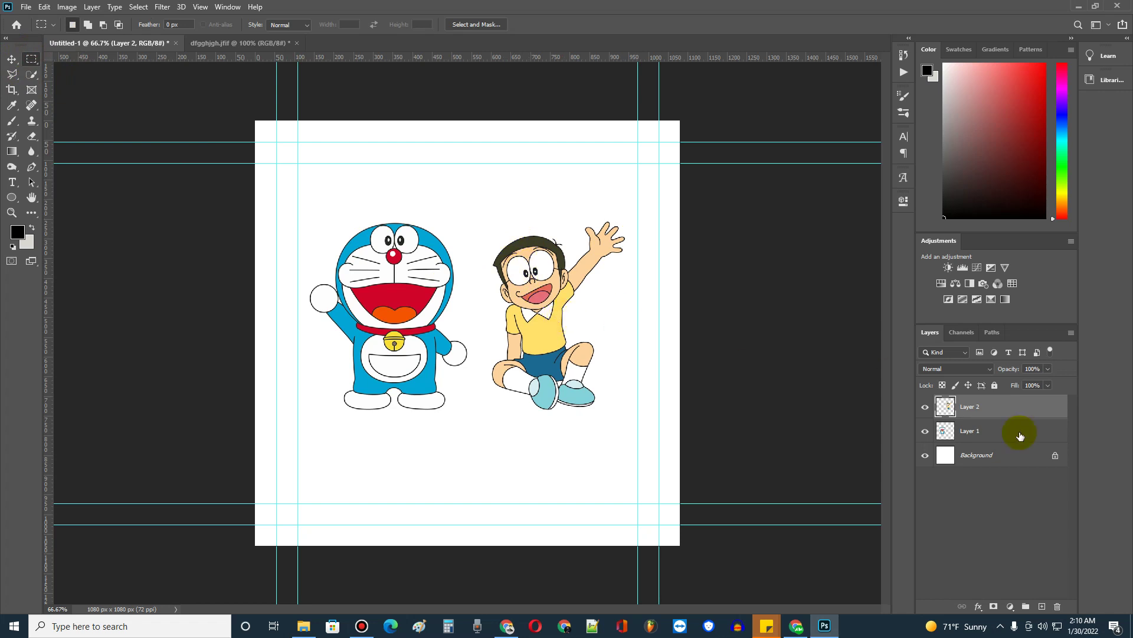
click(1003, 408)
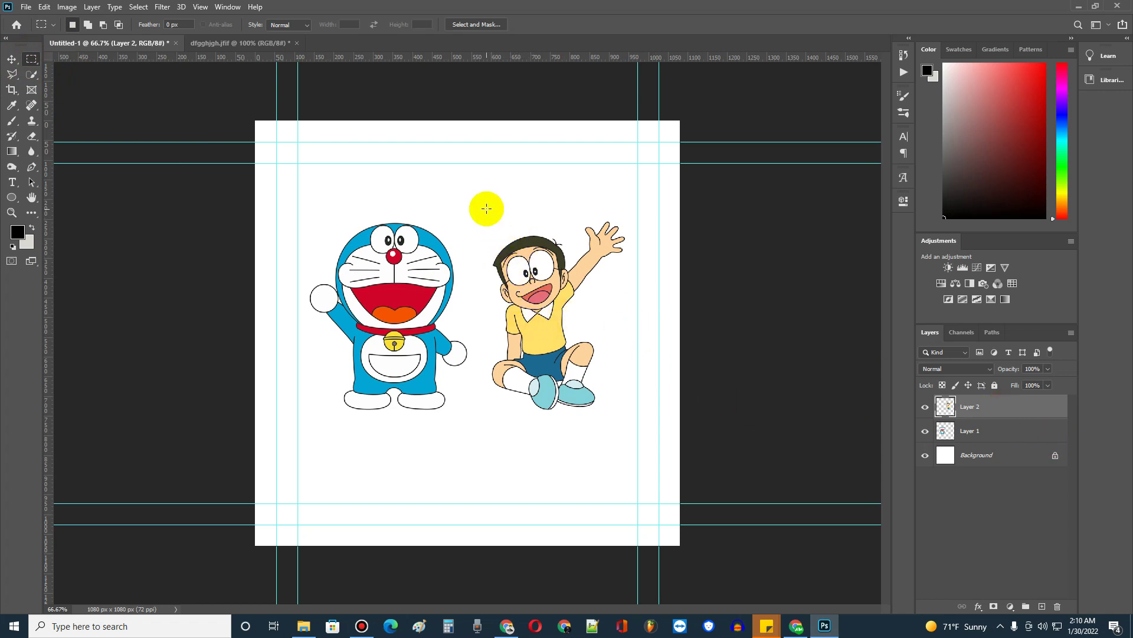
drag(470, 190, 639, 428)
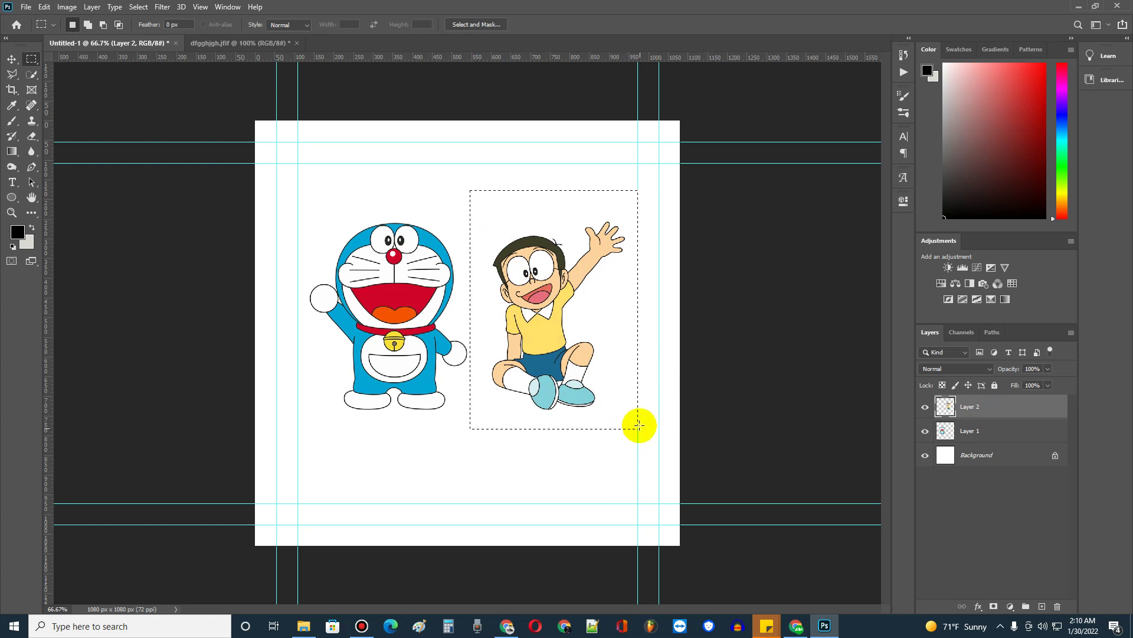
click(12, 60)
drag(546, 236, 559, 288)
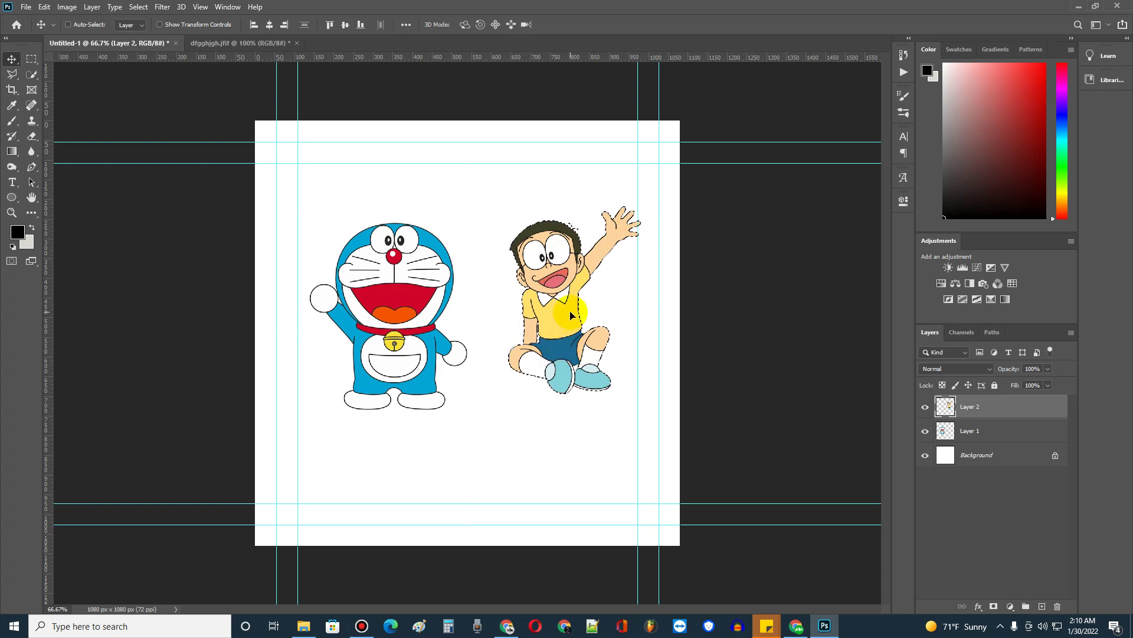
mouse_move(553, 289)
mouse_down()
mouse_move(538, 313)
mouse_move(546, 303)
mouse_up()
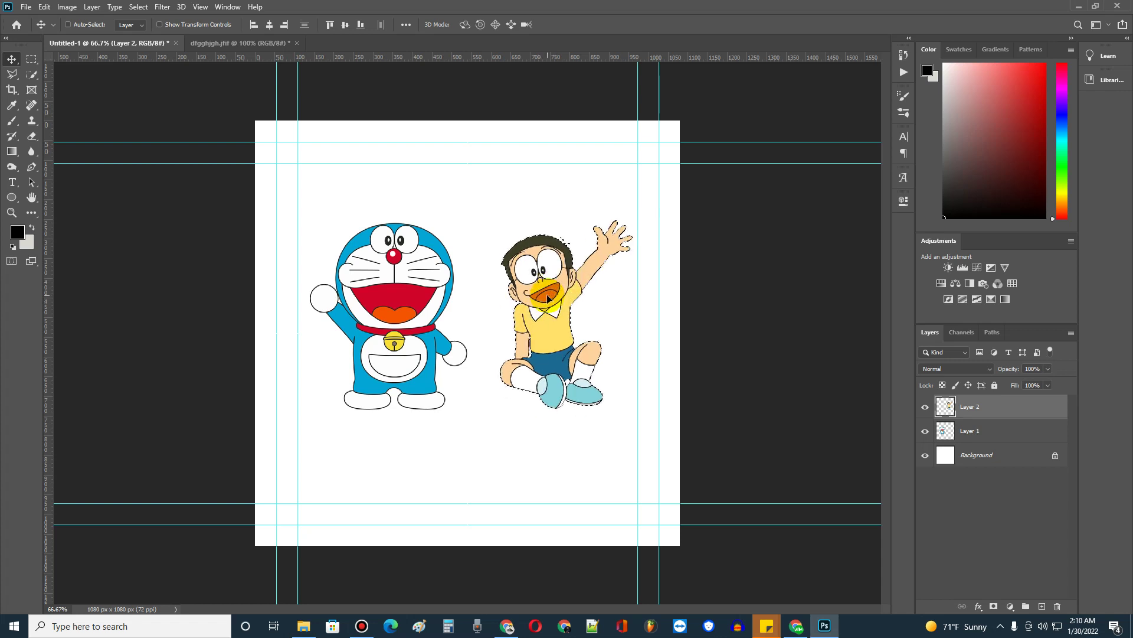
click(31, 58)
click(170, 177)
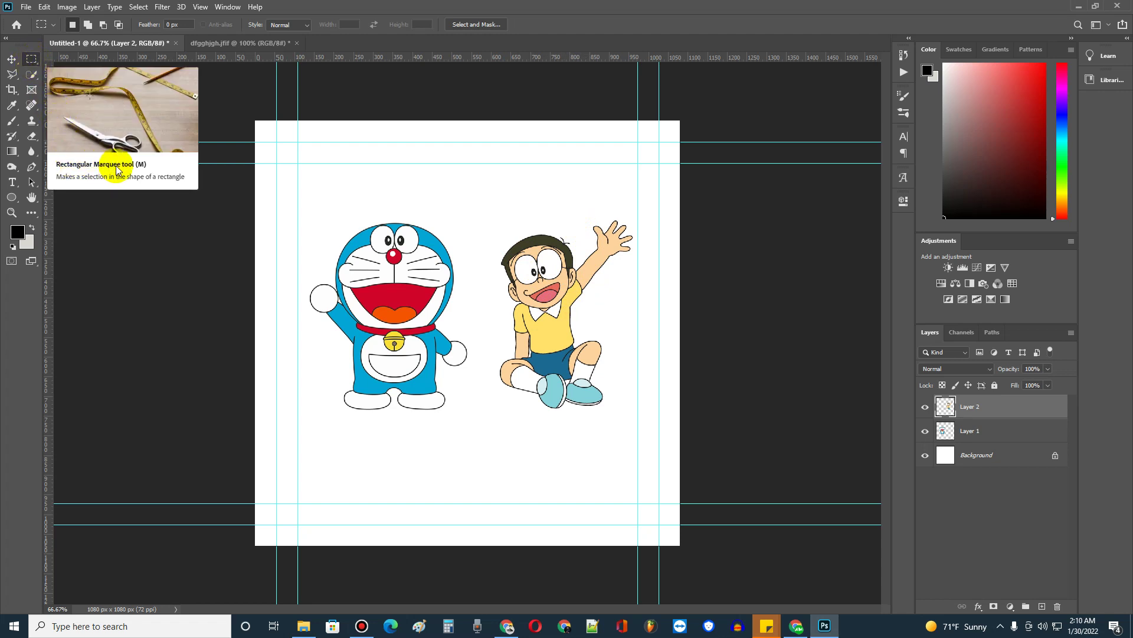
click(32, 61)
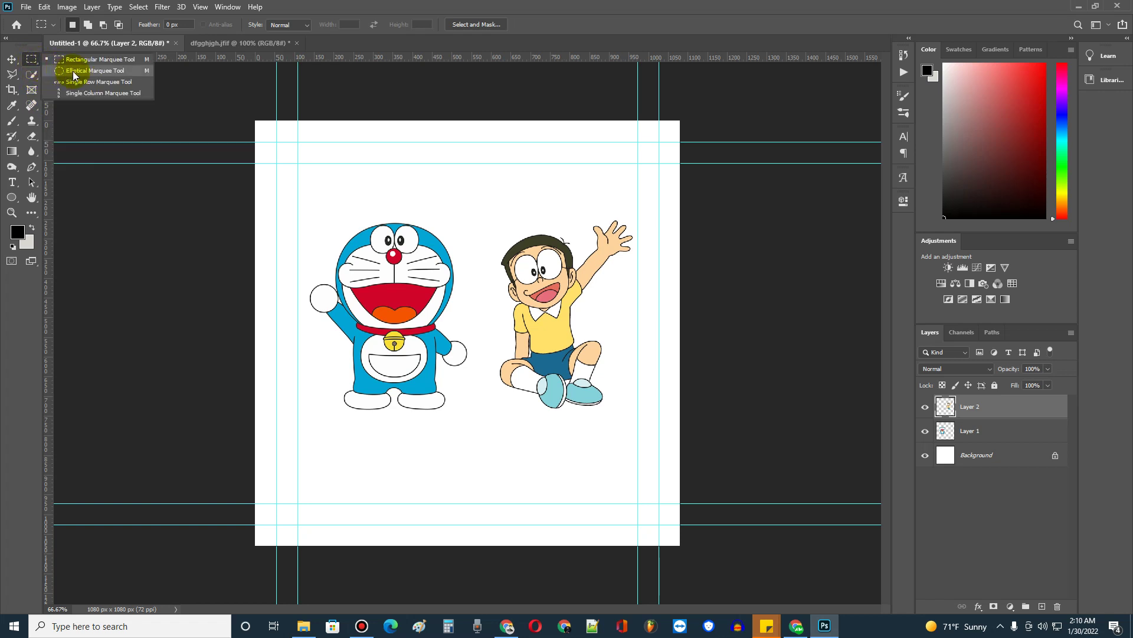
click(33, 59)
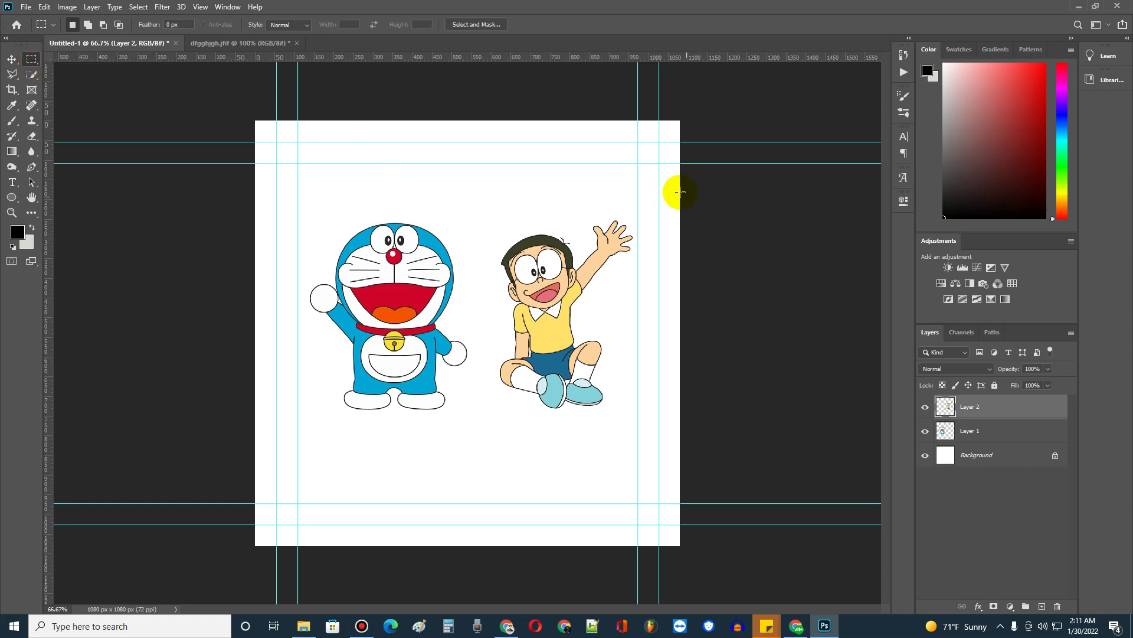
right_click(33, 60)
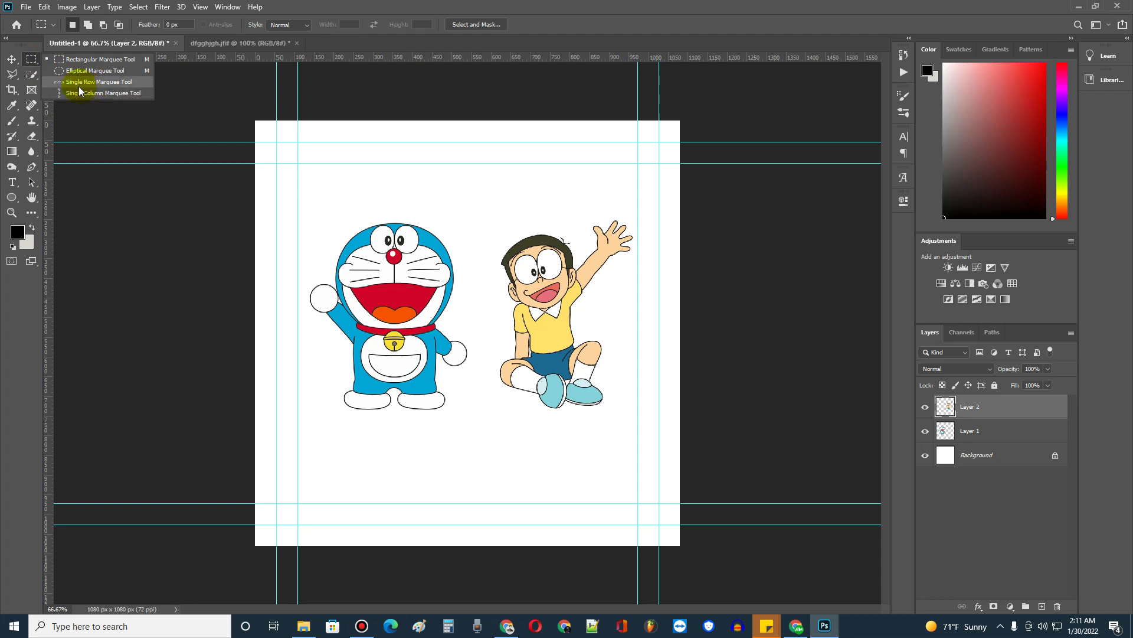
click(76, 61)
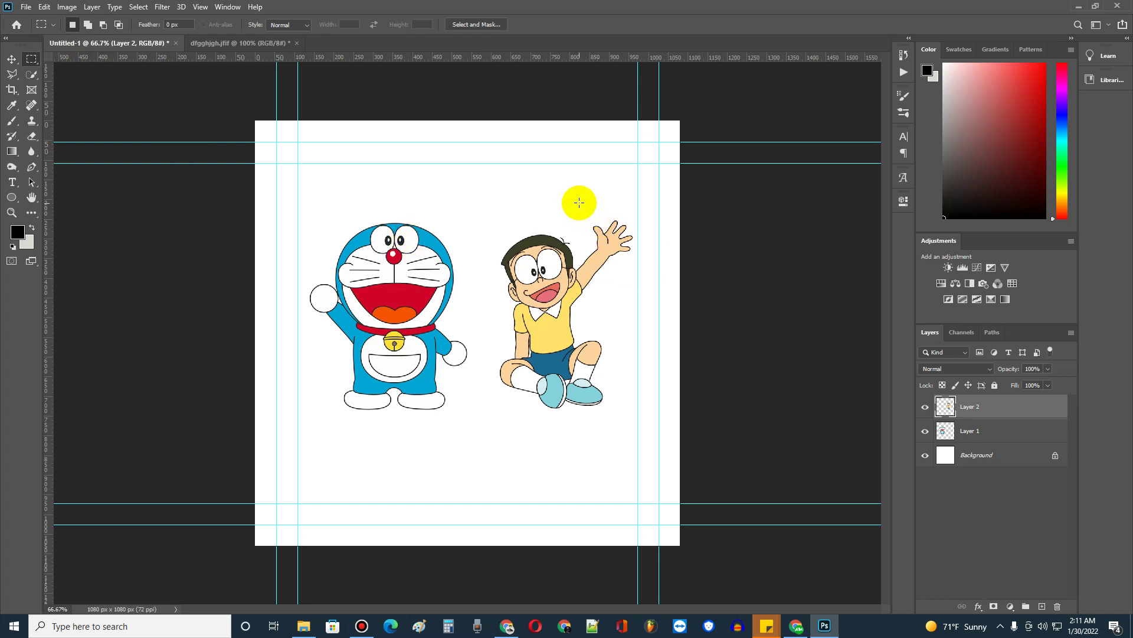
Move the boy's raised arm above the blue cat near the canvas's upper-left guides using a rectangular marquee selection, and undo the move
drag(574, 203, 607, 255)
click(630, 267)
mouse_move(566, 184)
mouse_down()
mouse_move(601, 232)
mouse_move(580, 196)
mouse_move(592, 200)
mouse_move(650, 307)
mouse_up()
click(626, 248)
click(593, 200)
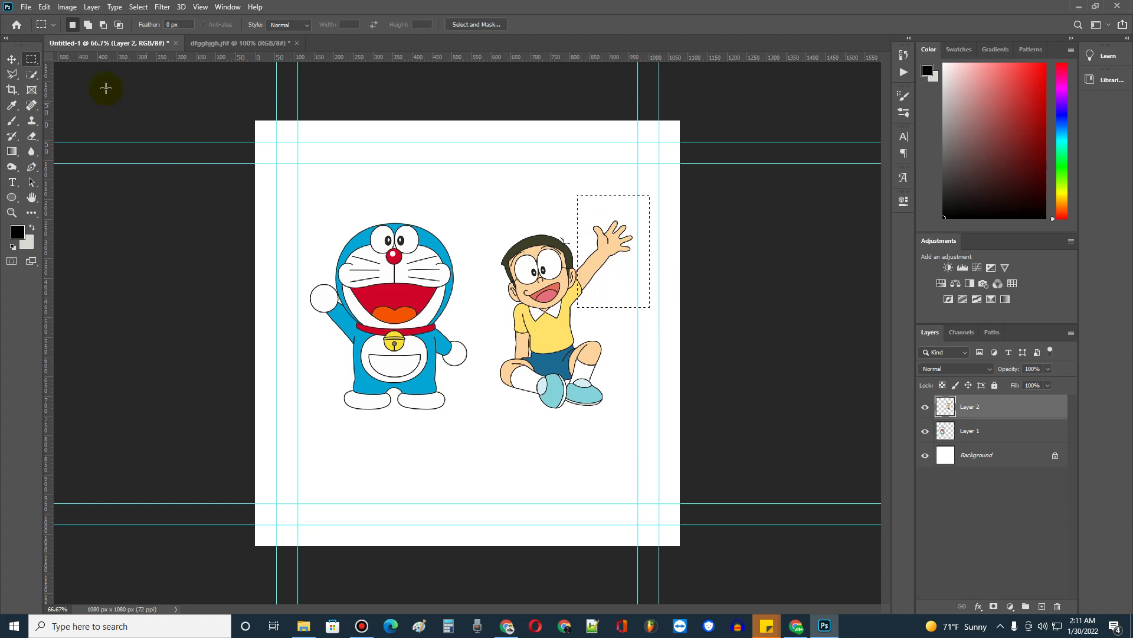
click(11, 59)
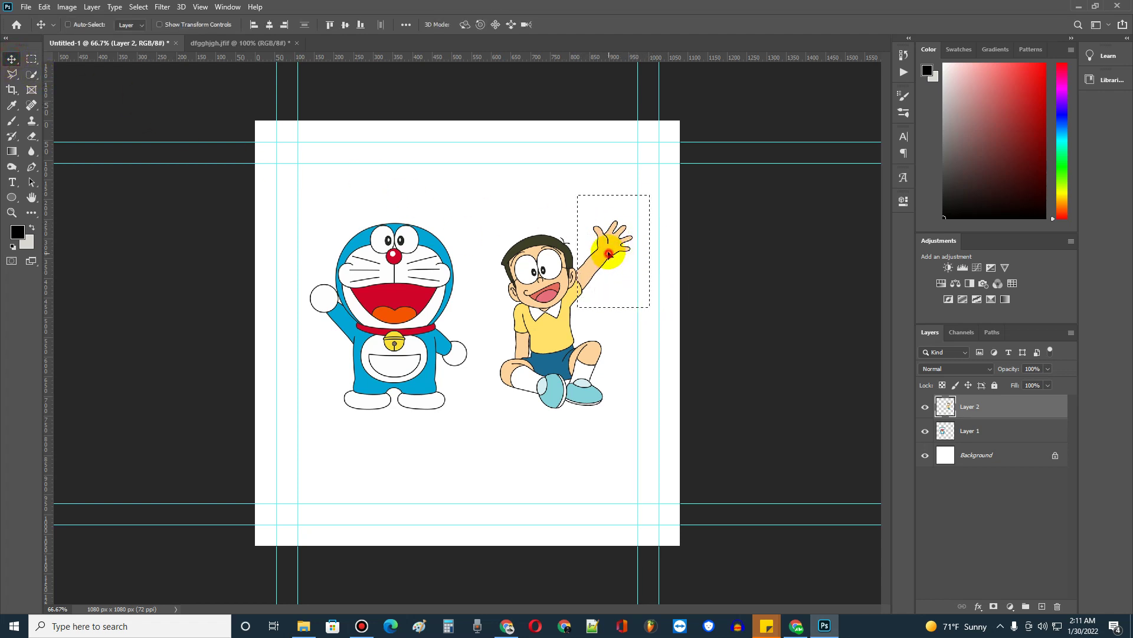
drag(611, 256, 298, 184)
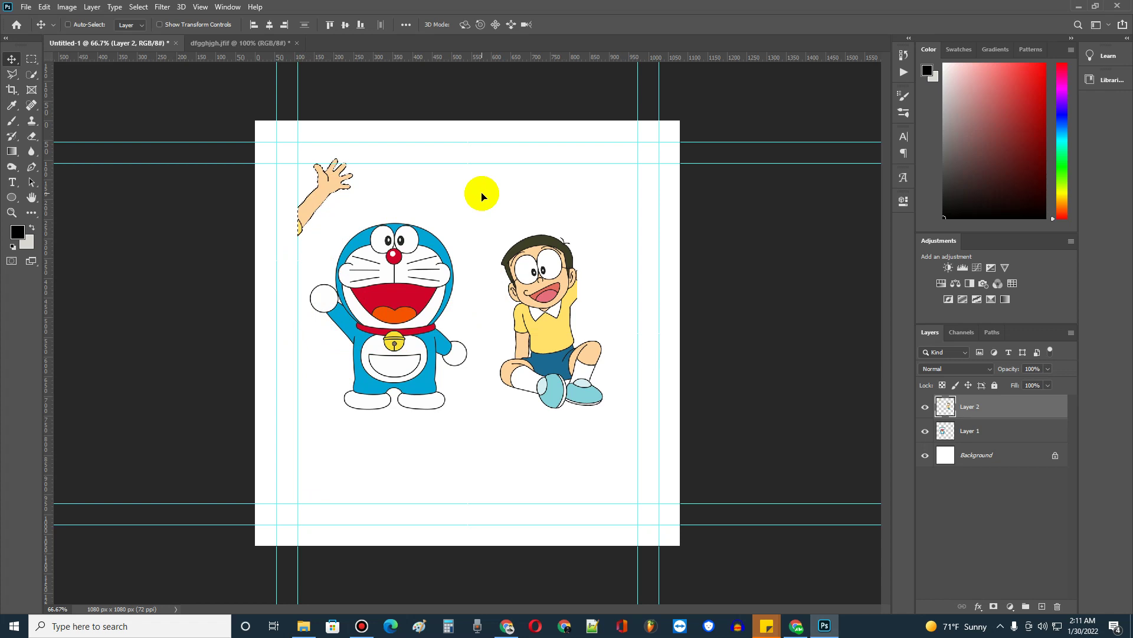
click(31, 58)
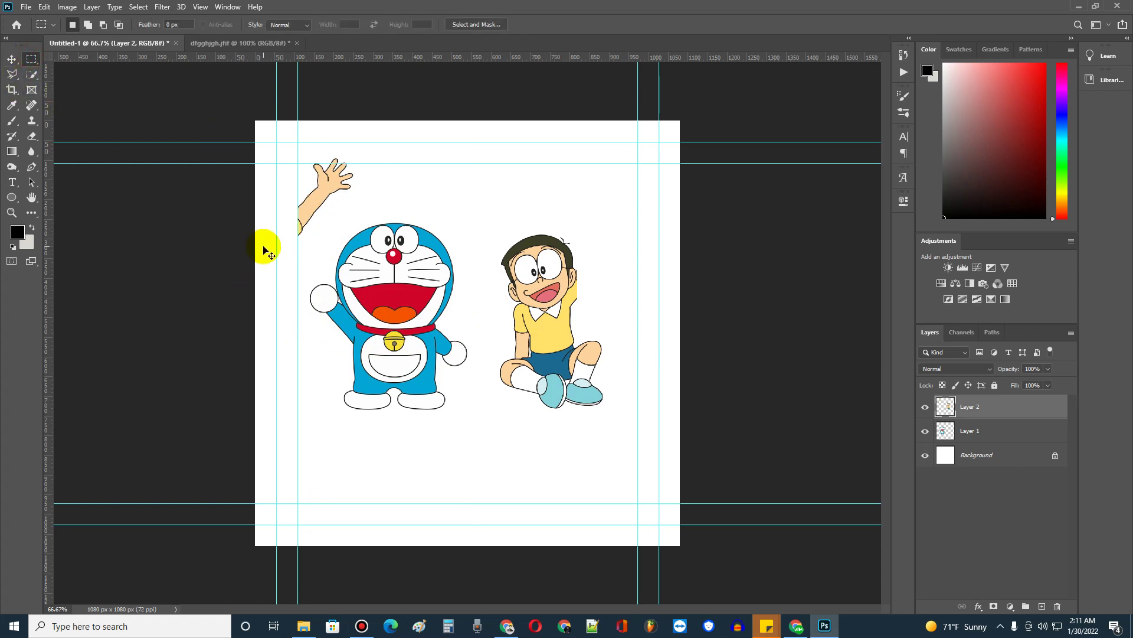
key(ctrl+z)
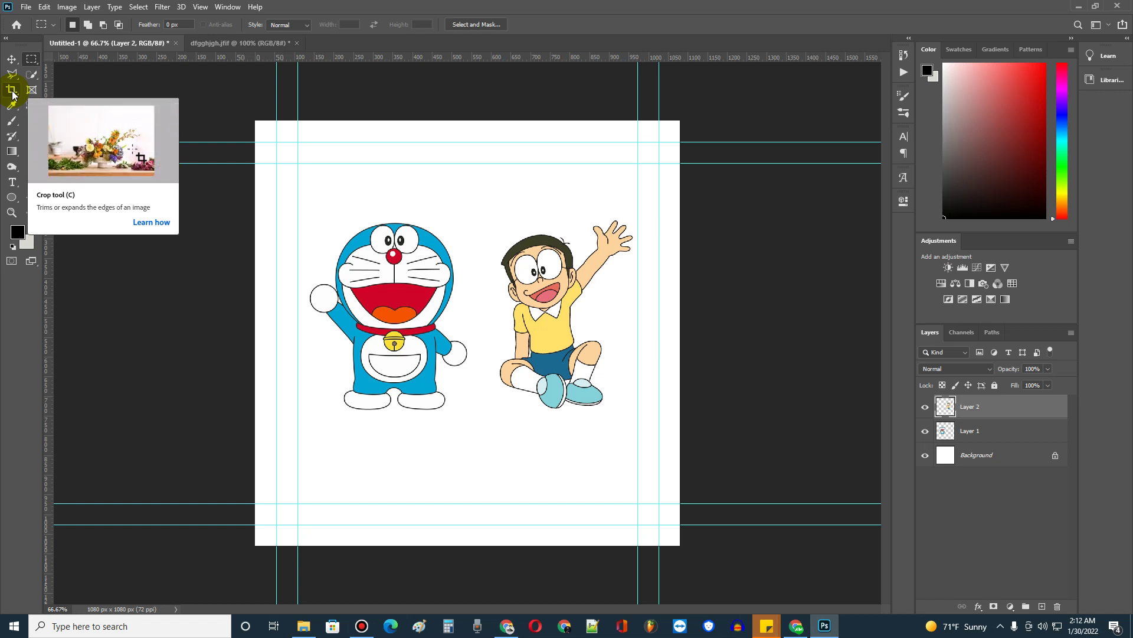
Crop the cartoon canvas closely around both characters to about 864 by 759 px, and undo the crop
click(11, 92)
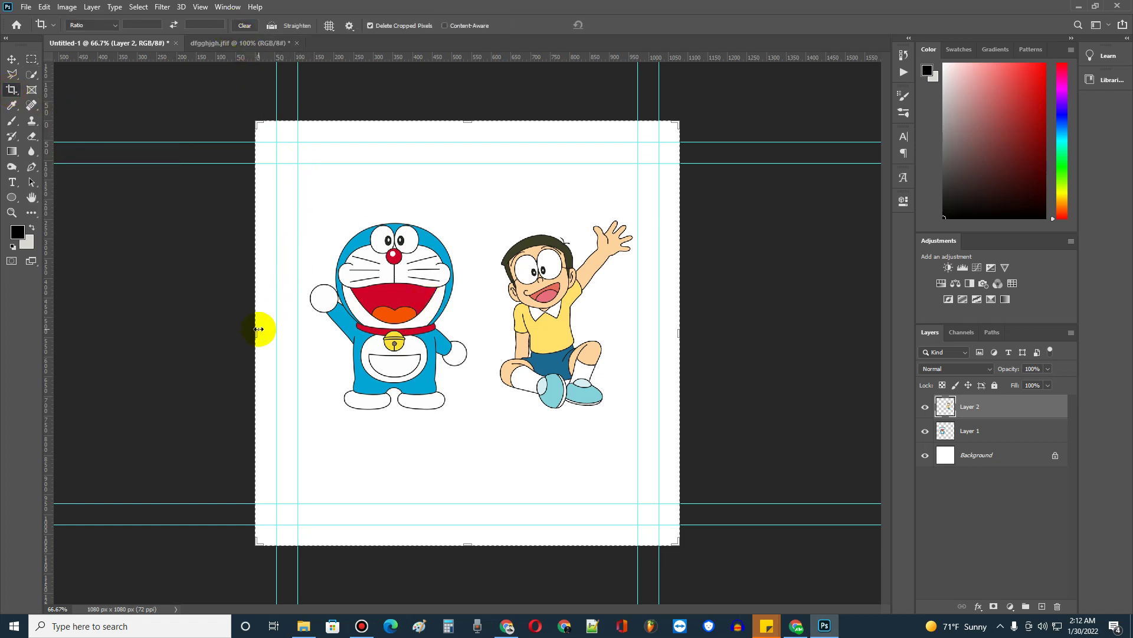
drag(261, 328, 302, 335)
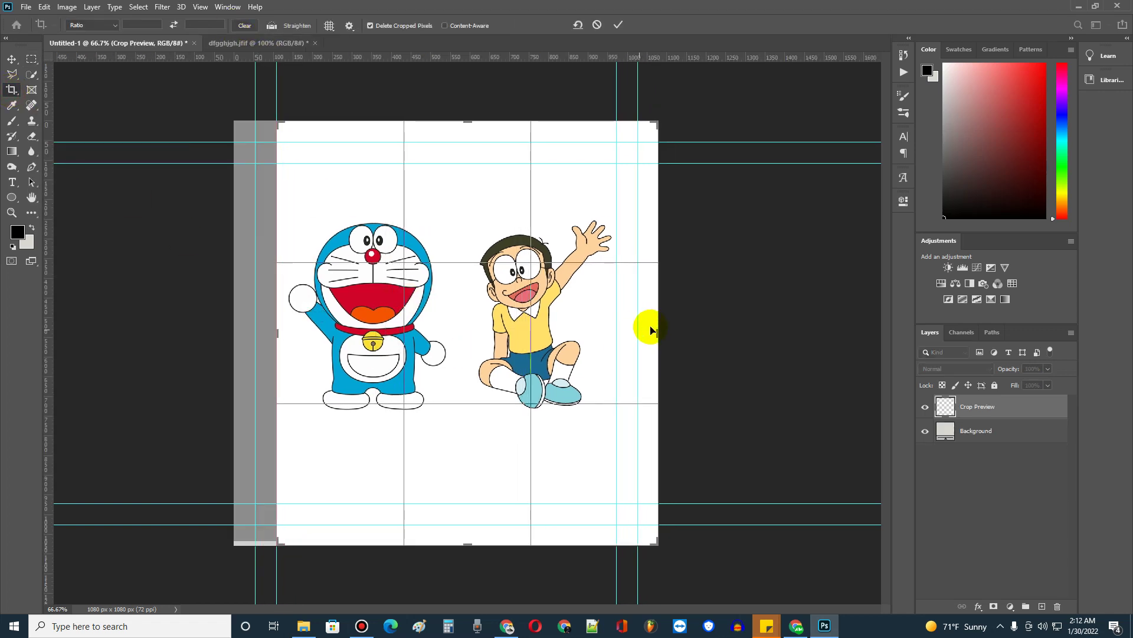
drag(655, 325, 640, 321)
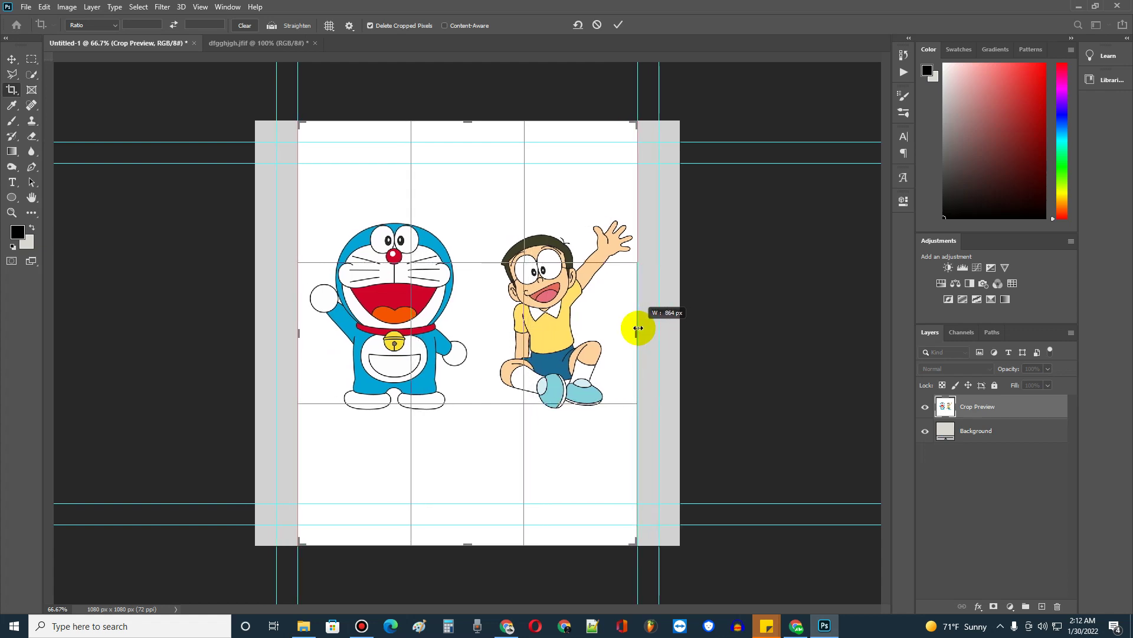
drag(468, 544, 468, 470)
drag(468, 160, 471, 183)
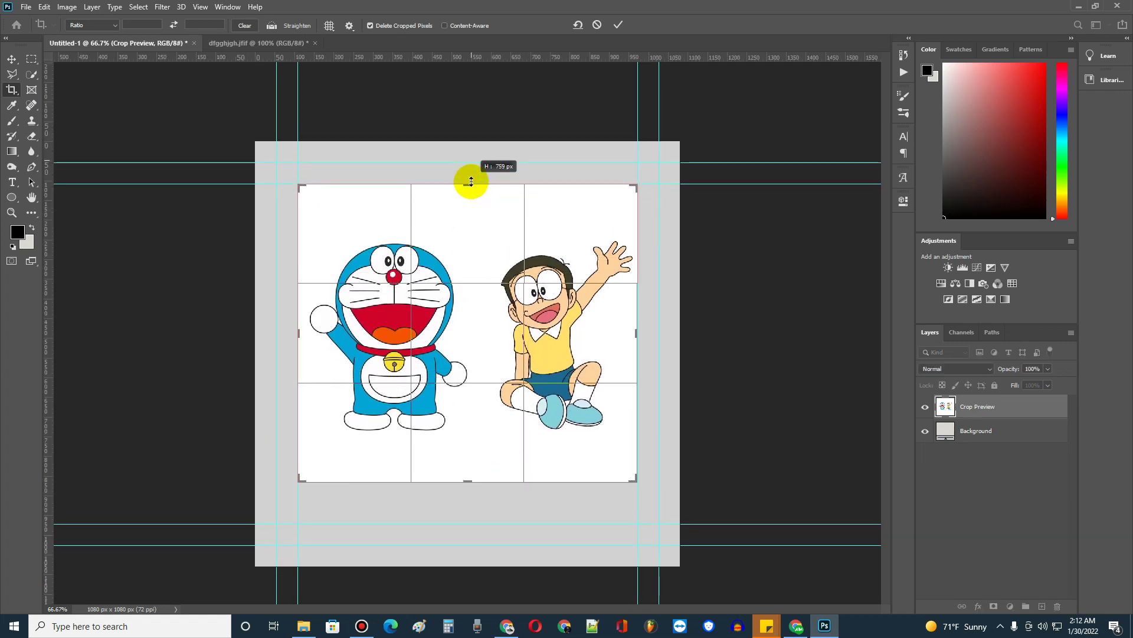
key(Return)
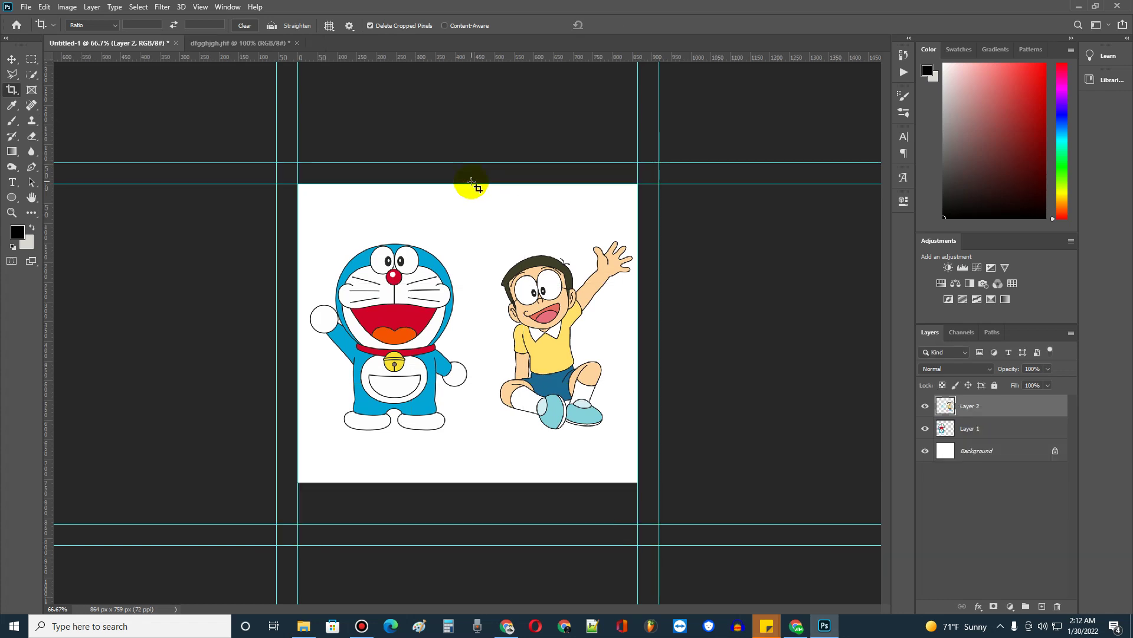
key(ctrl+z)
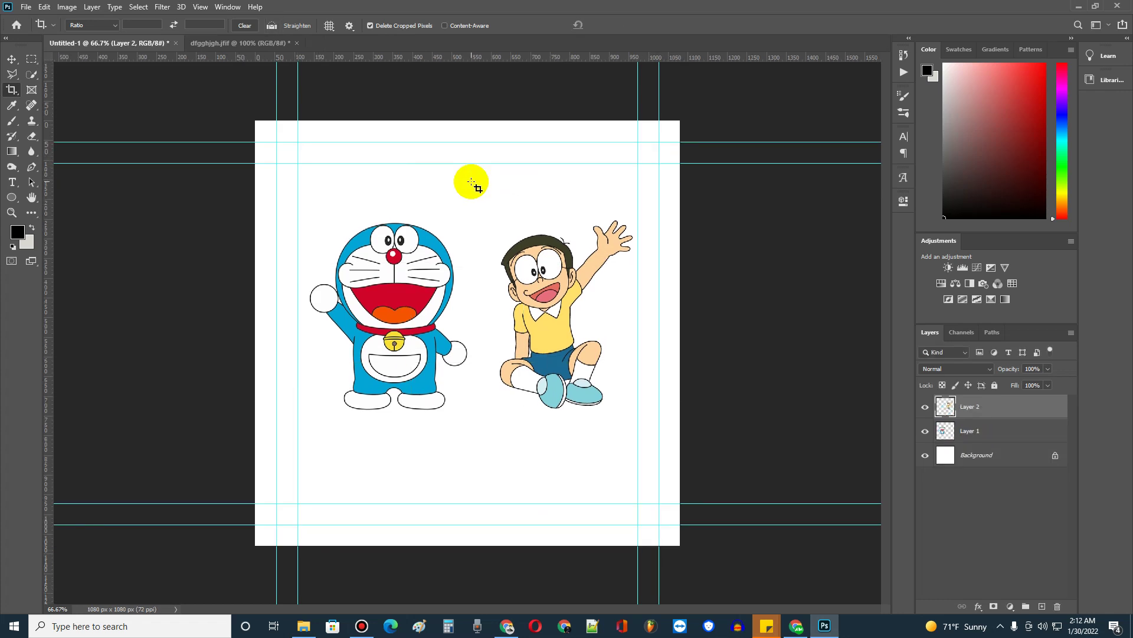
Crop the dfgghjgh.jfif photo around the woman on the sofa to about 588 by 586 px, undo it, and return to Untitled-1
click(241, 42)
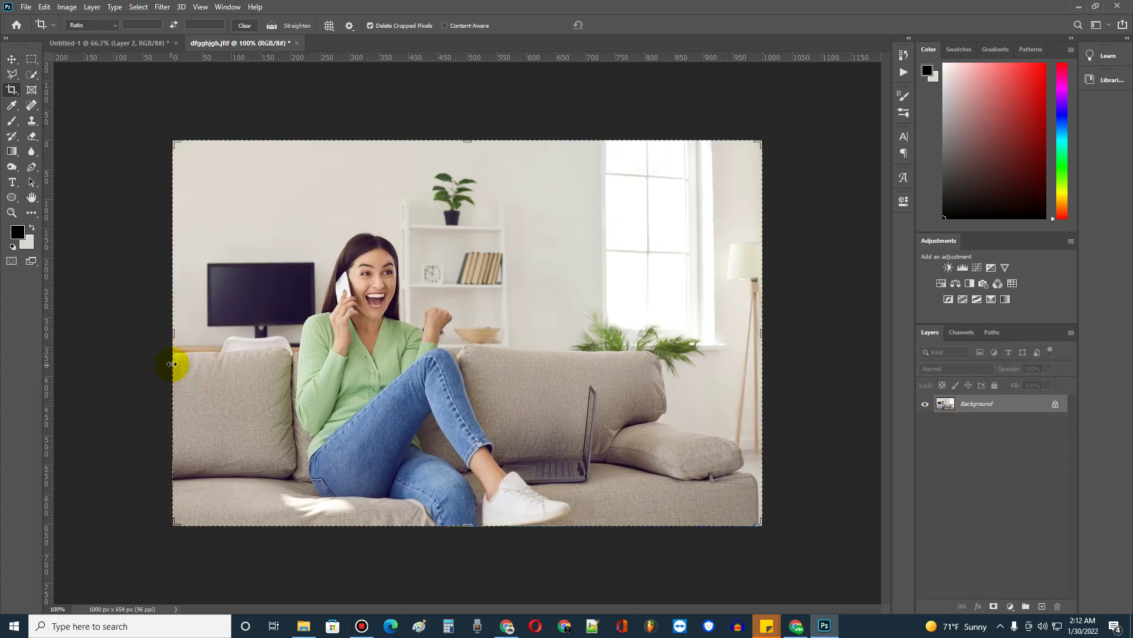
drag(178, 332, 202, 324)
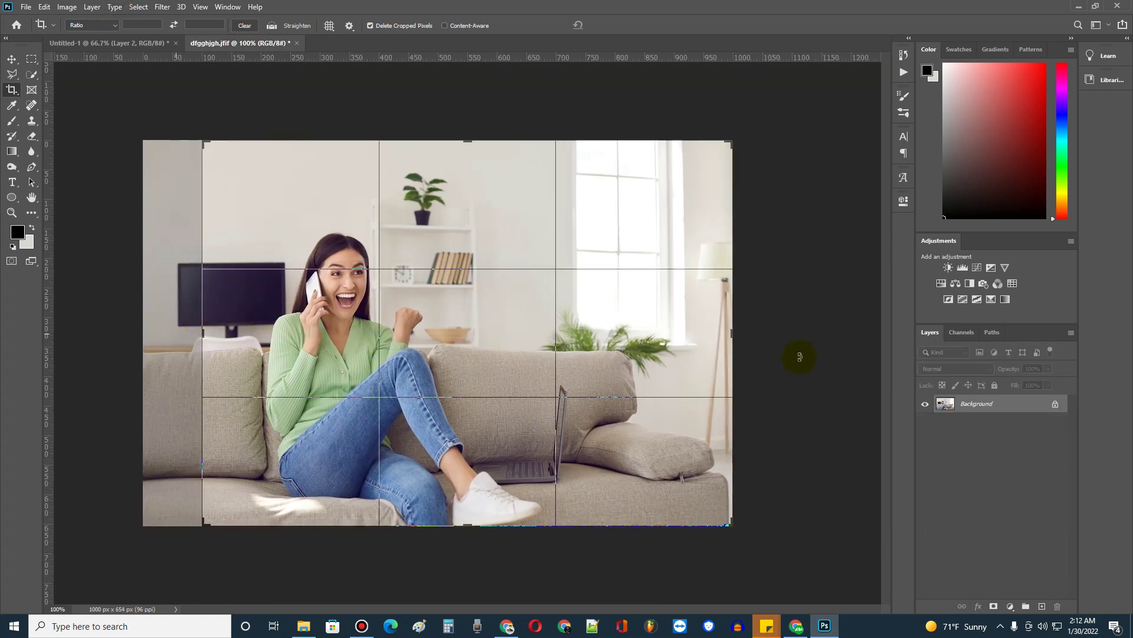
drag(734, 333, 637, 331)
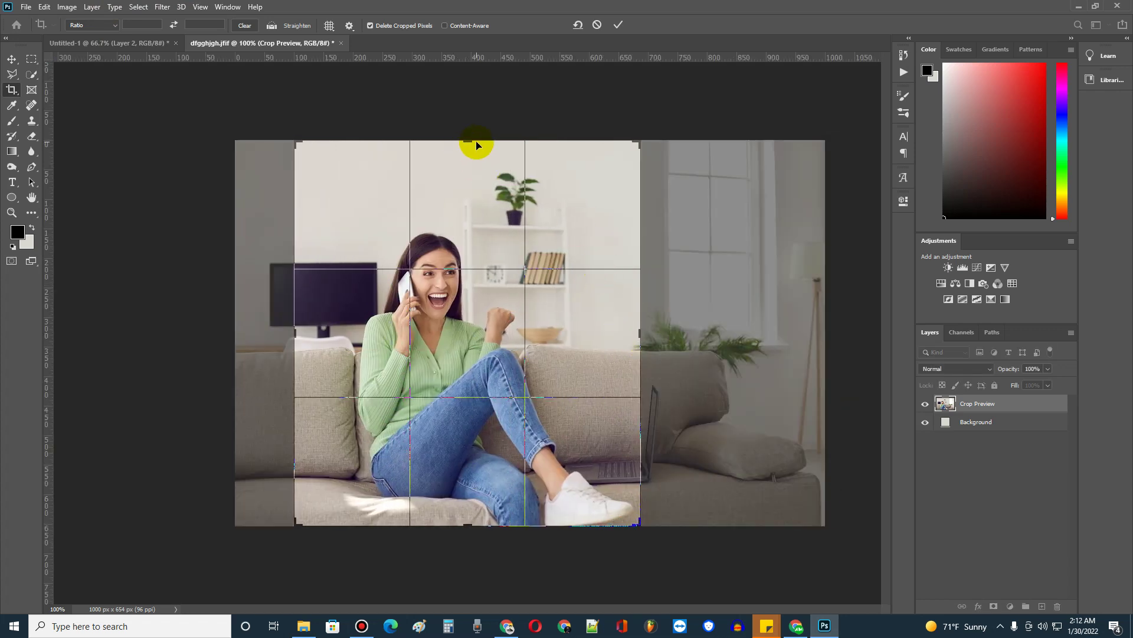
drag(470, 142, 468, 160)
key(Return)
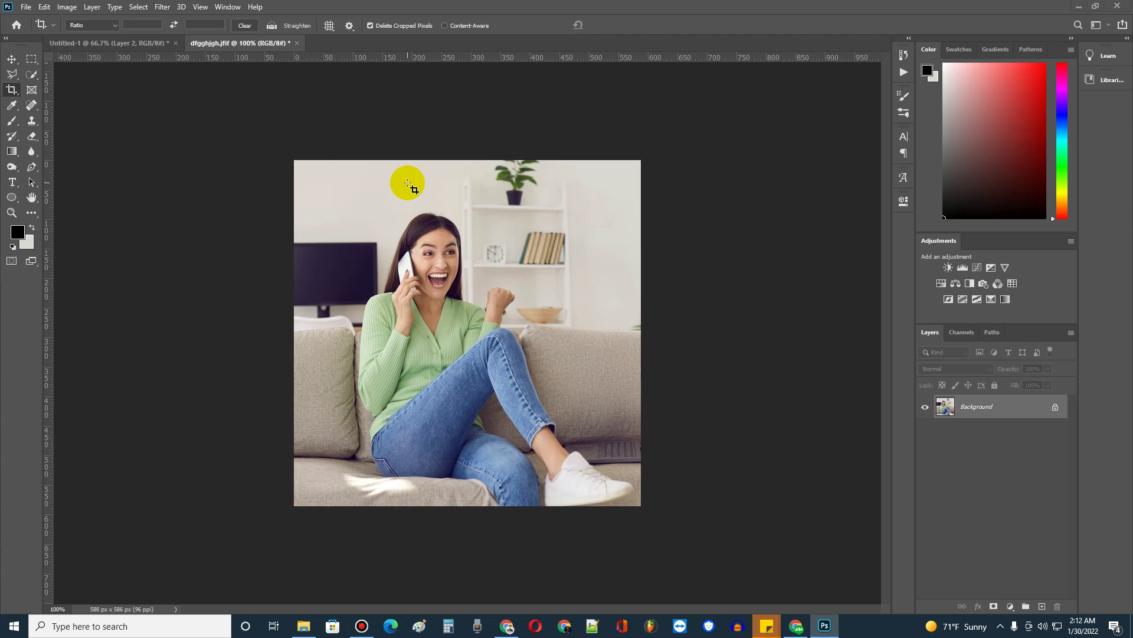
key(super)
key(super)
key(ctrl+z)
click(145, 44)
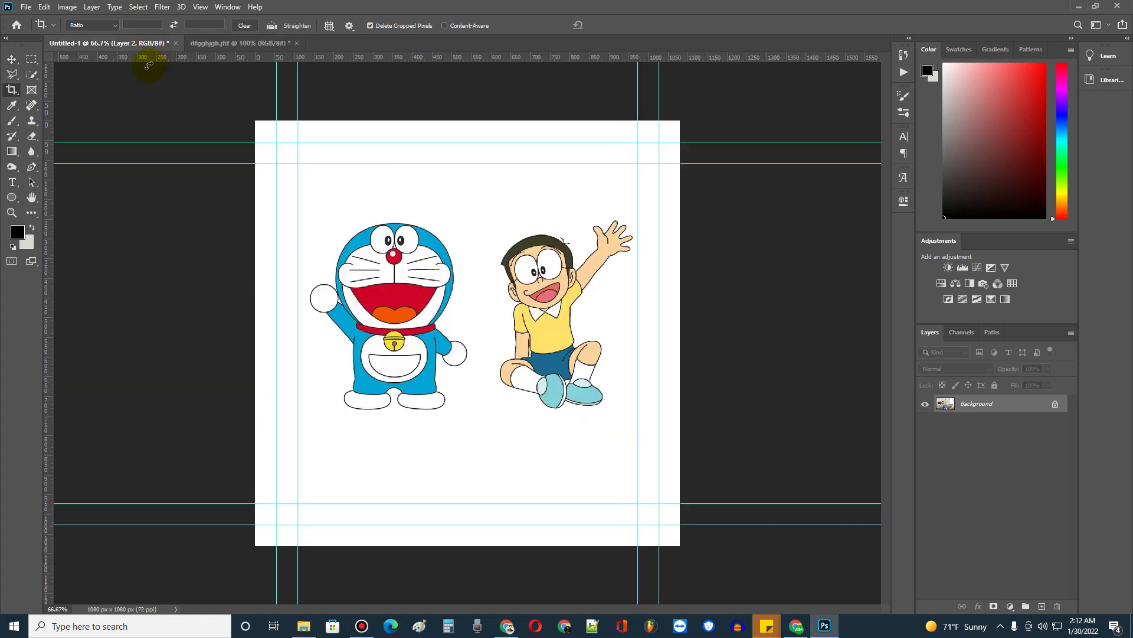
click(31, 58)
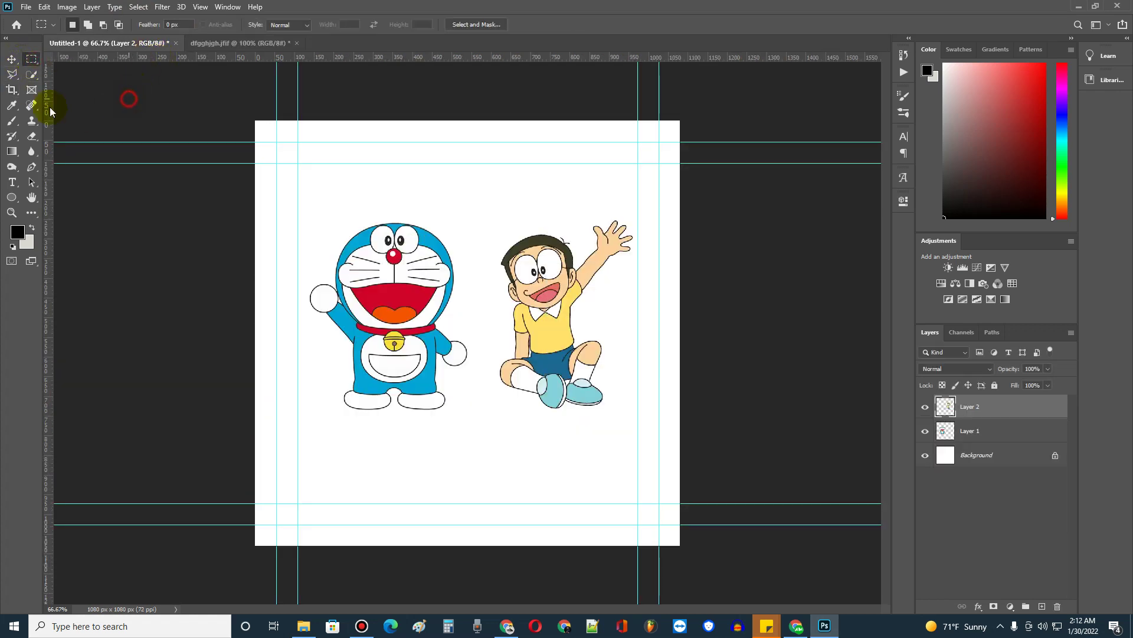
click(12, 58)
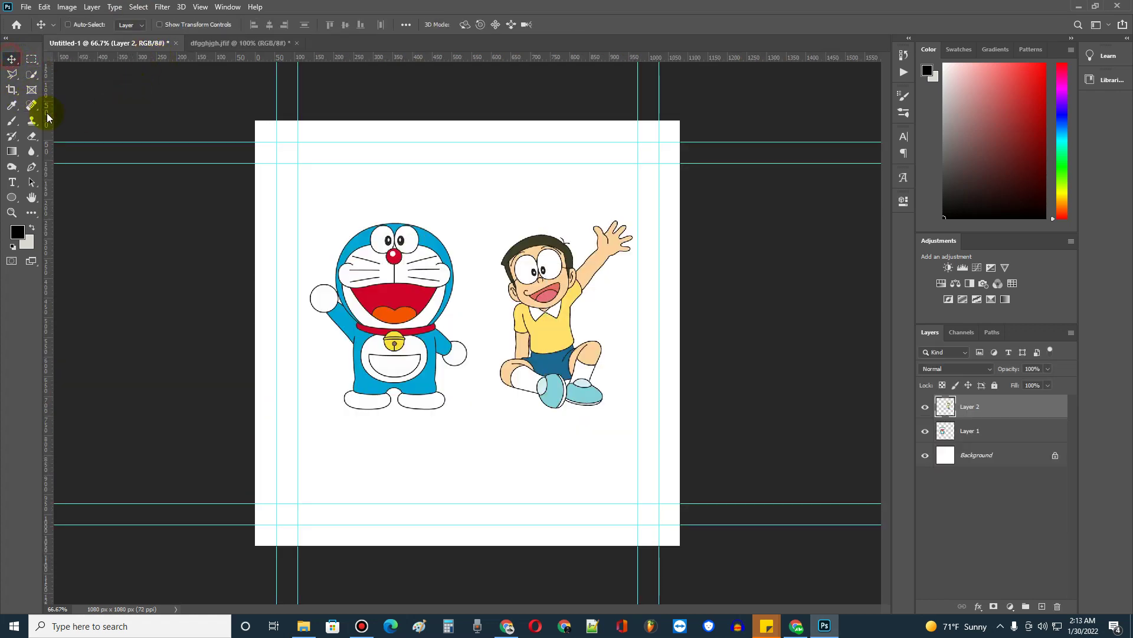
click(11, 89)
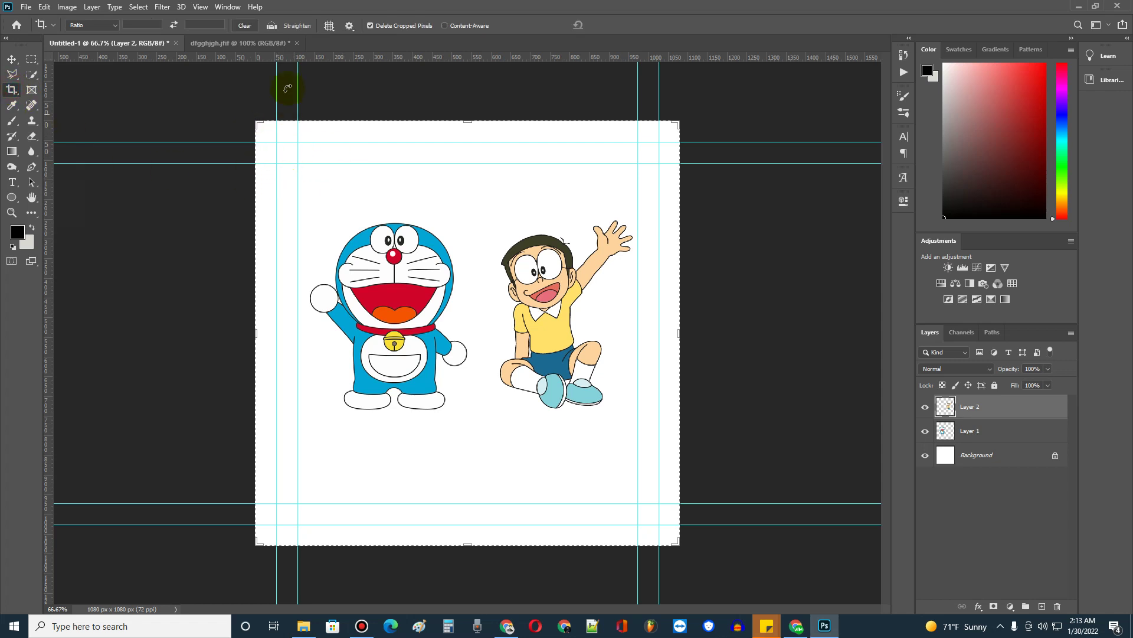
click(254, 44)
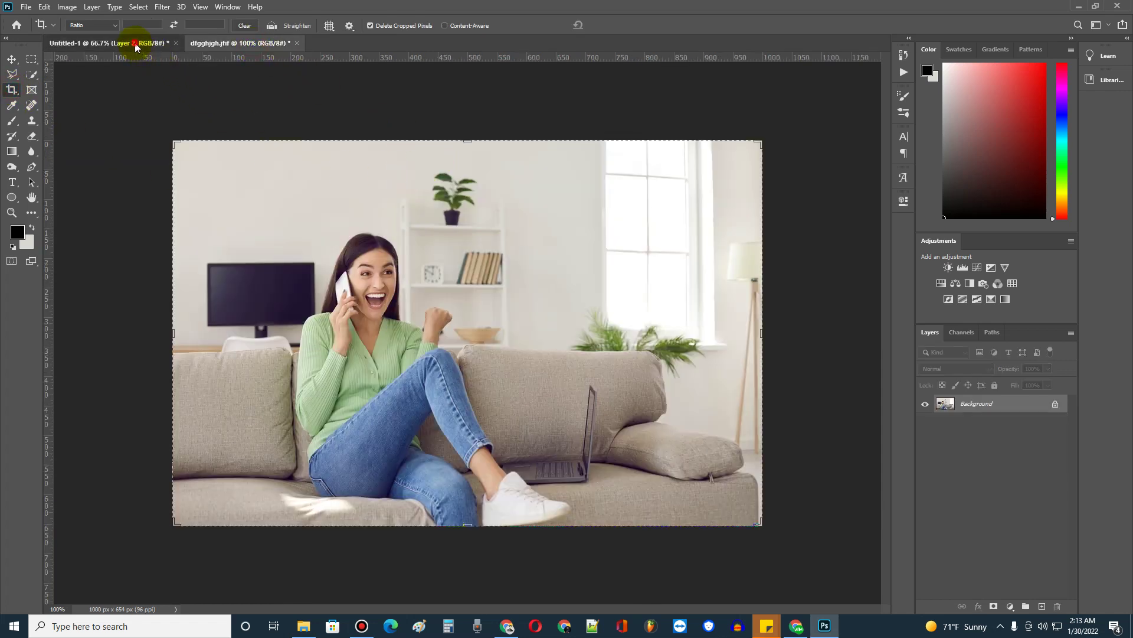
click(134, 46)
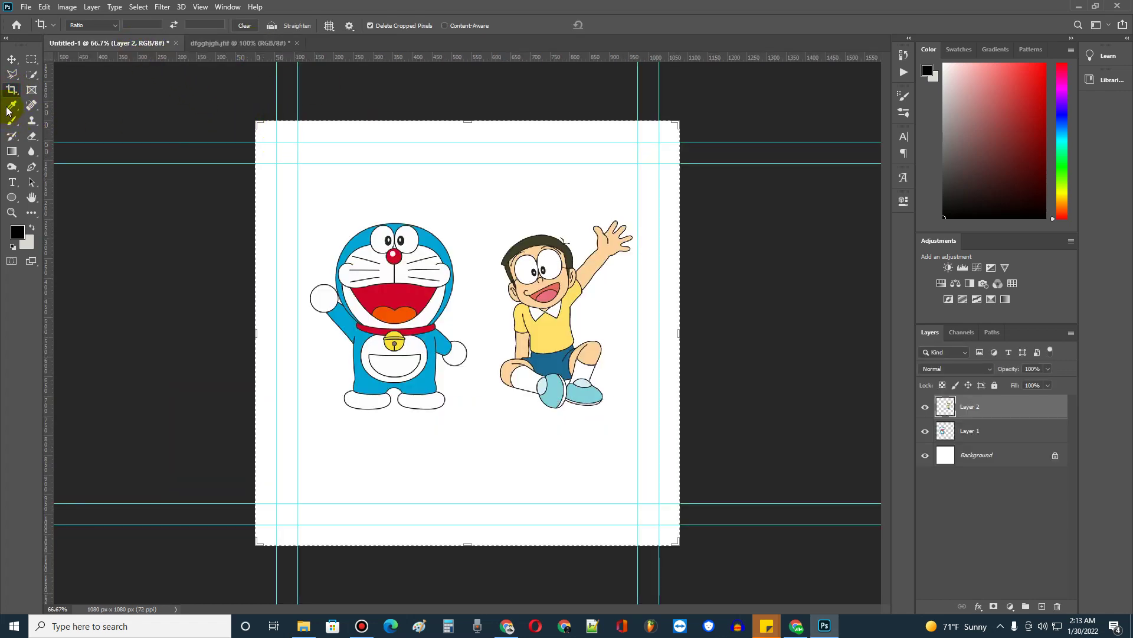
click(13, 58)
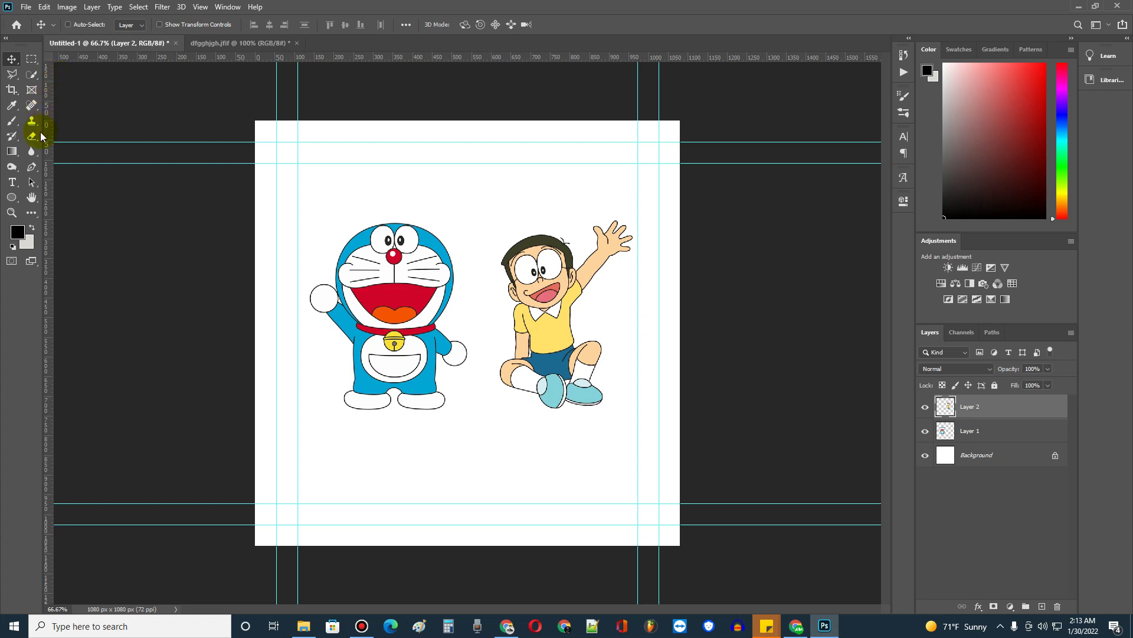
Select the whole boy on Layer 2 with a rectangular marquee and nudge him slightly upward
click(32, 59)
drag(482, 214, 637, 426)
click(11, 59)
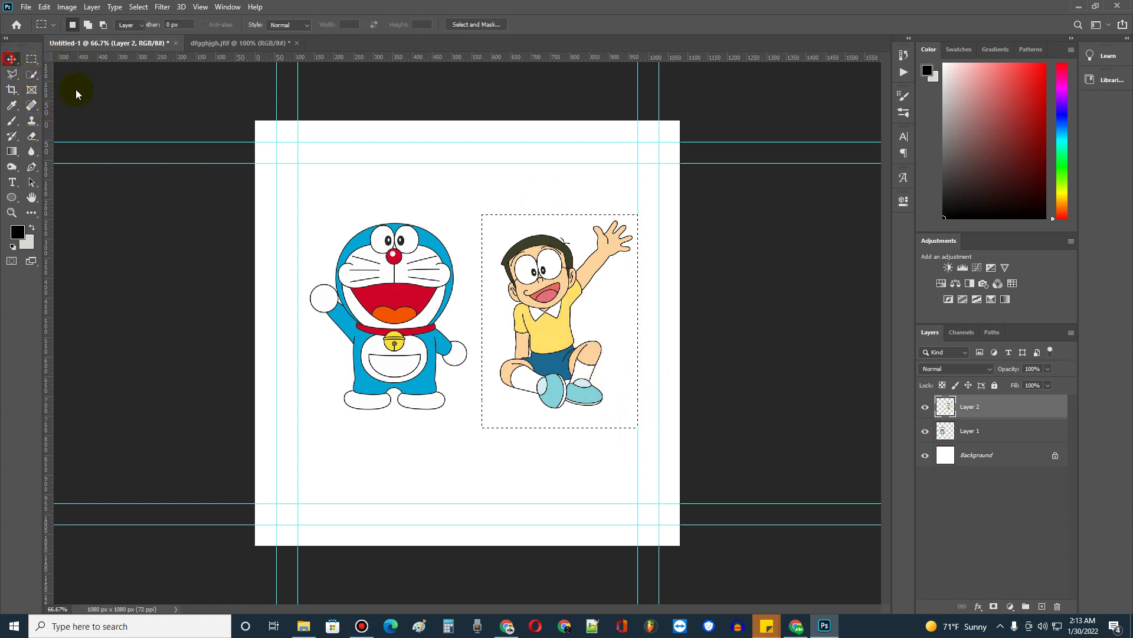
drag(572, 300, 571, 296)
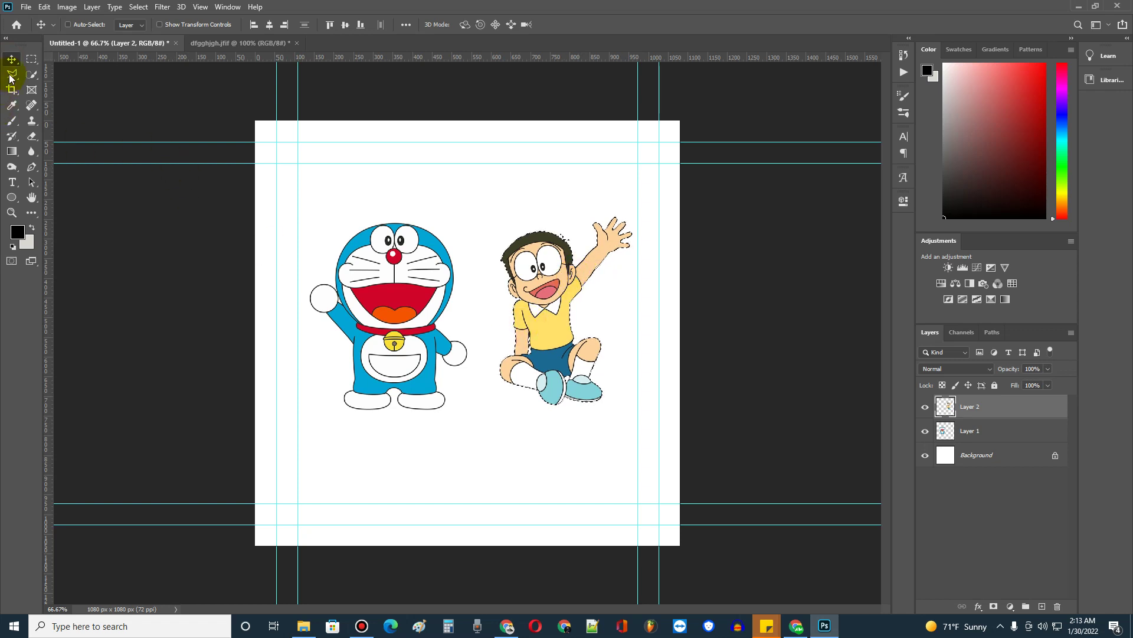
click(92, 94)
click(128, 105)
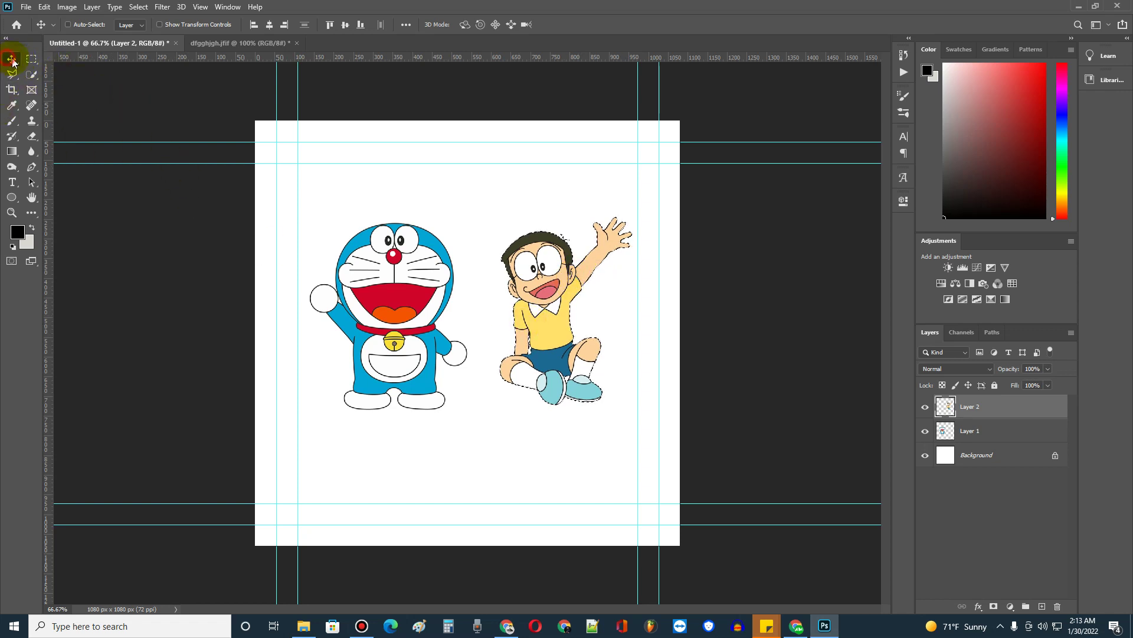
Deselect the selection around the boy on Layer 2 using the Rectangular Marquee tool
click(156, 119)
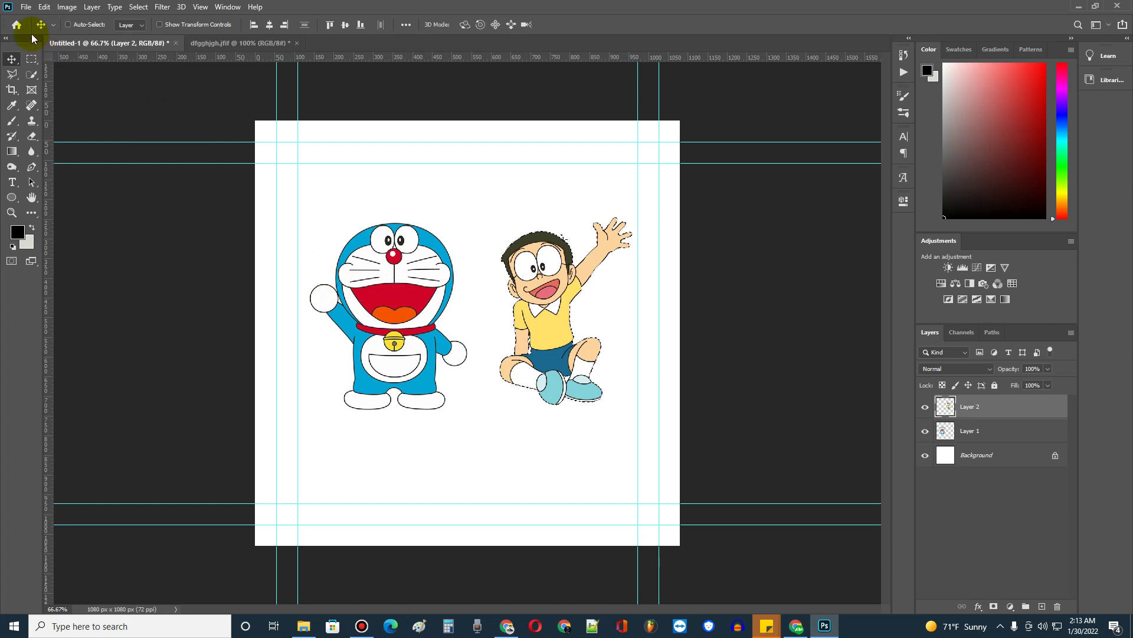
click(30, 62)
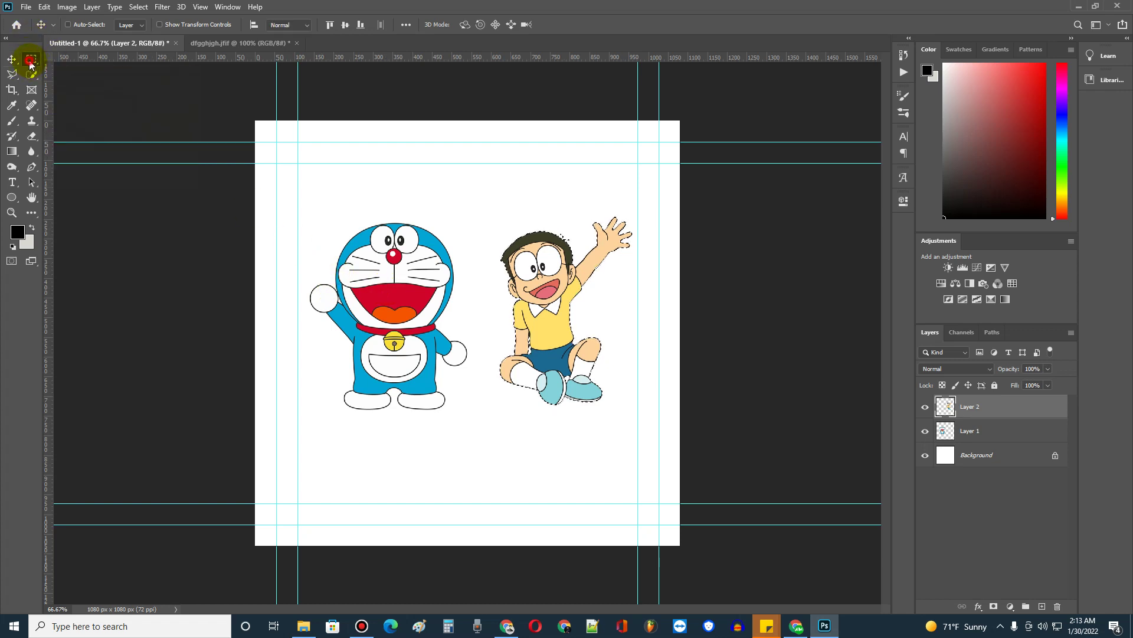
click(126, 104)
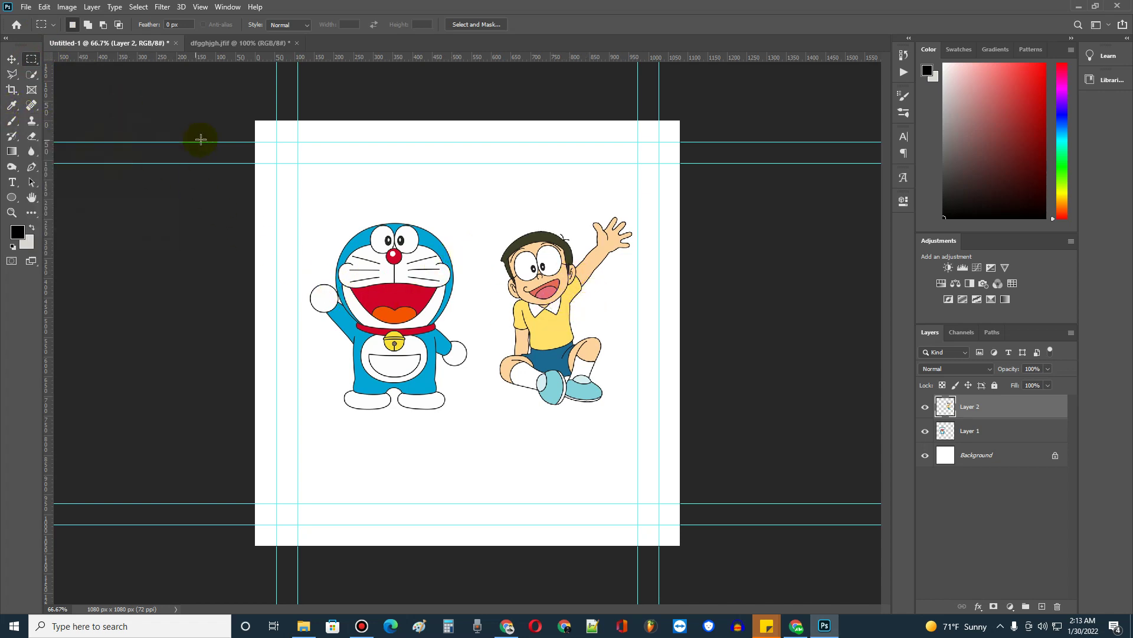
Crop the cartoon canvas inward on all four sides to about 888 by 882 px, and undo the crop
click(12, 90)
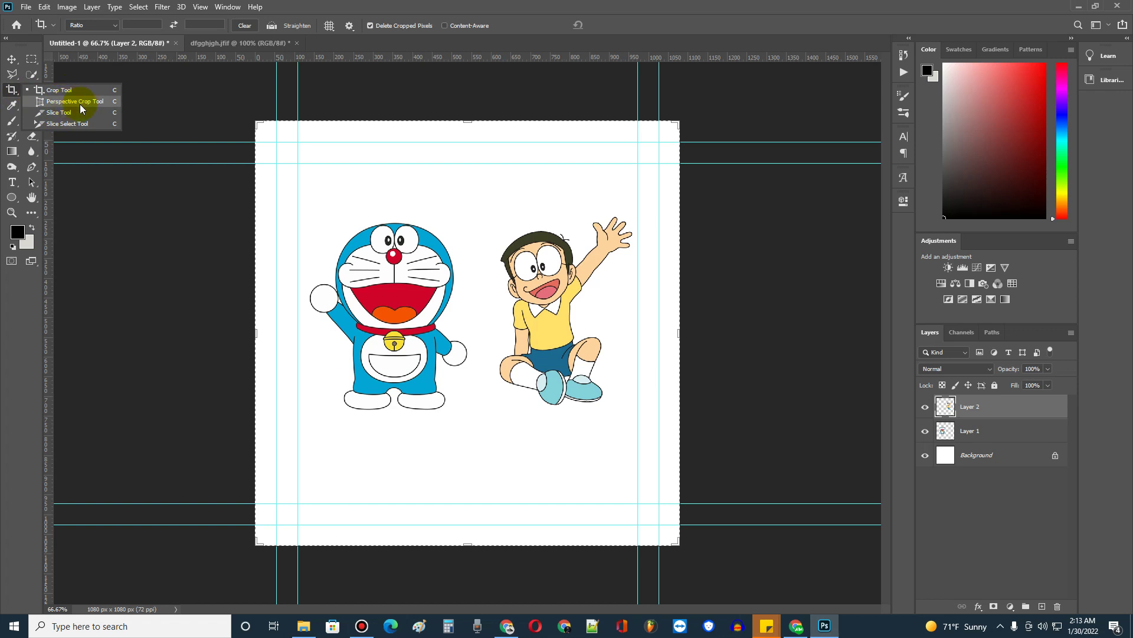
click(74, 91)
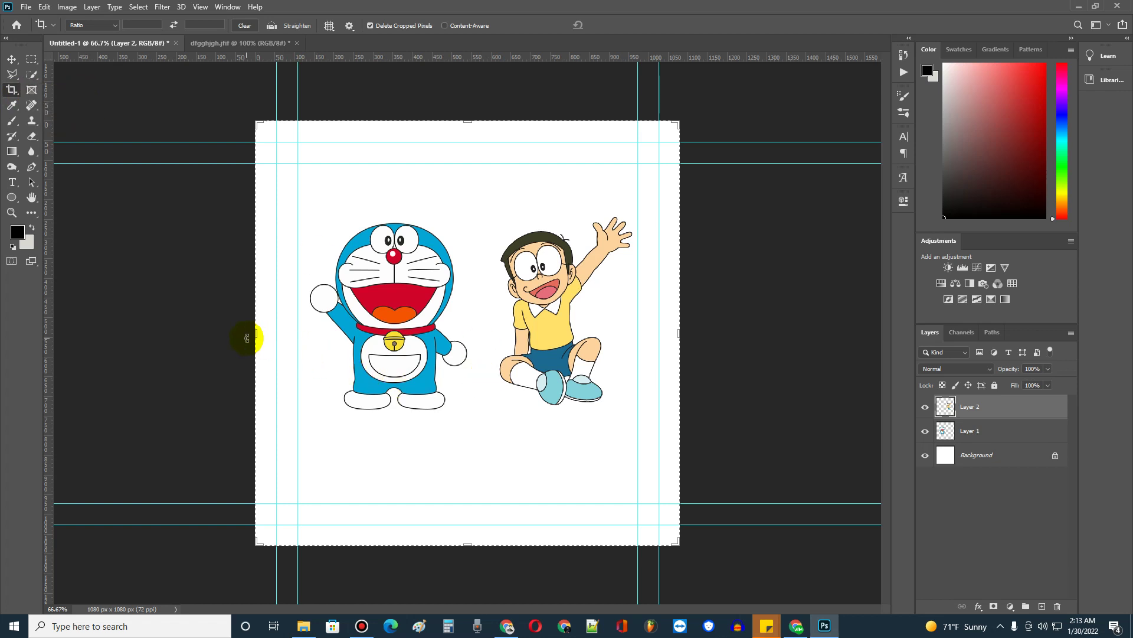
drag(259, 335, 273, 334)
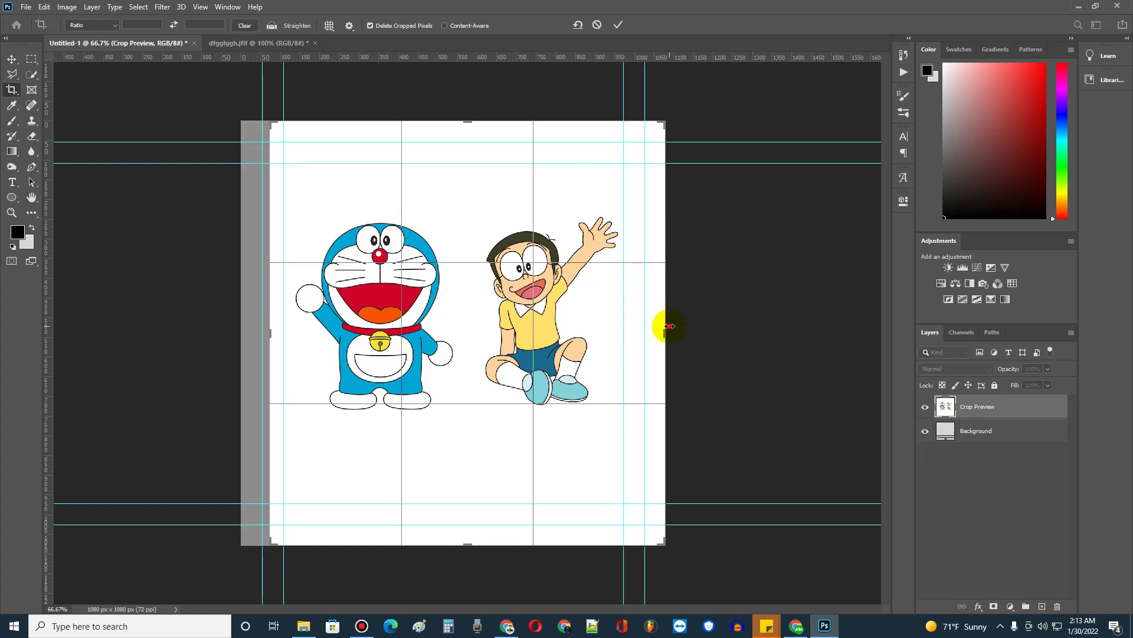
drag(667, 328, 645, 329)
drag(466, 546, 465, 467)
drag(473, 167, 472, 178)
key(Escape)
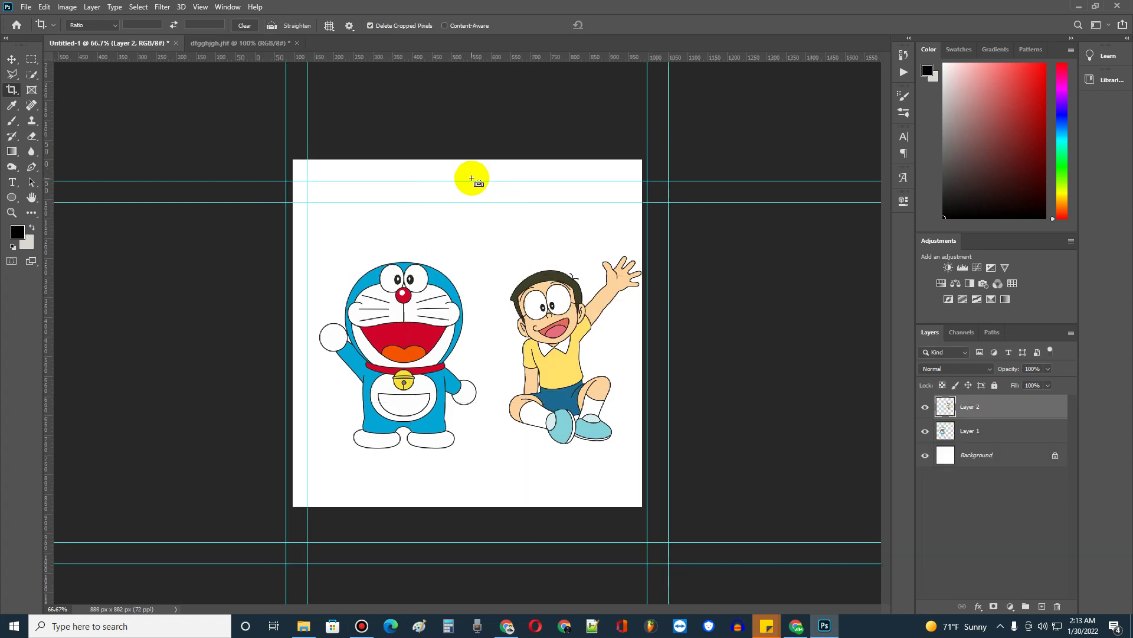
Activate the Perspective Crop tool and switch to the dfgghjgh.jfif photo
right_click(11, 88)
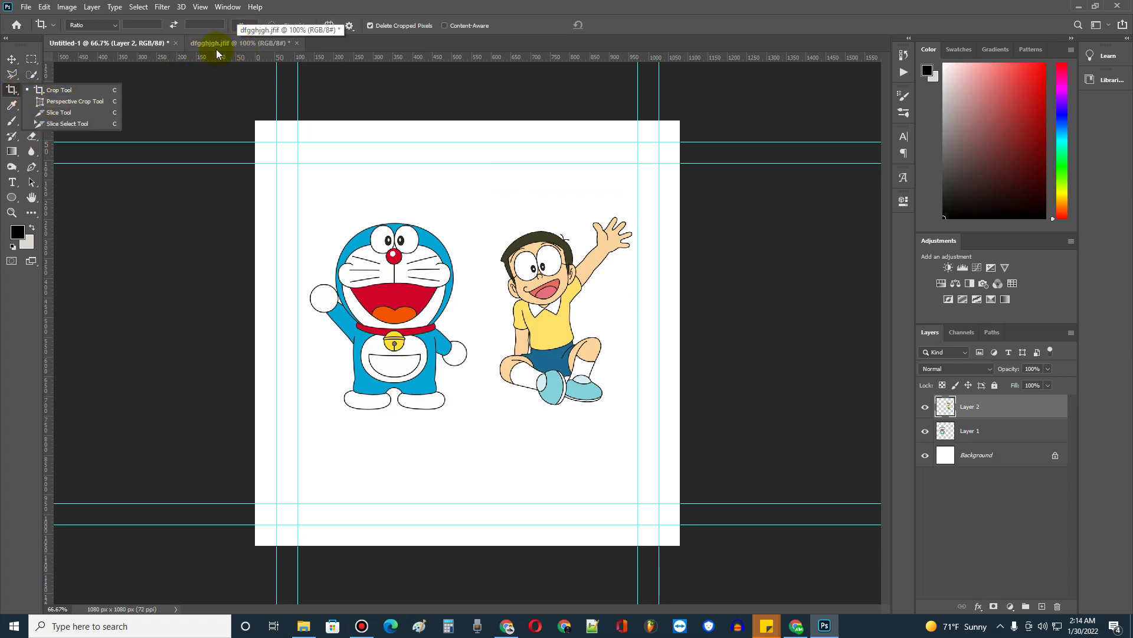
click(88, 101)
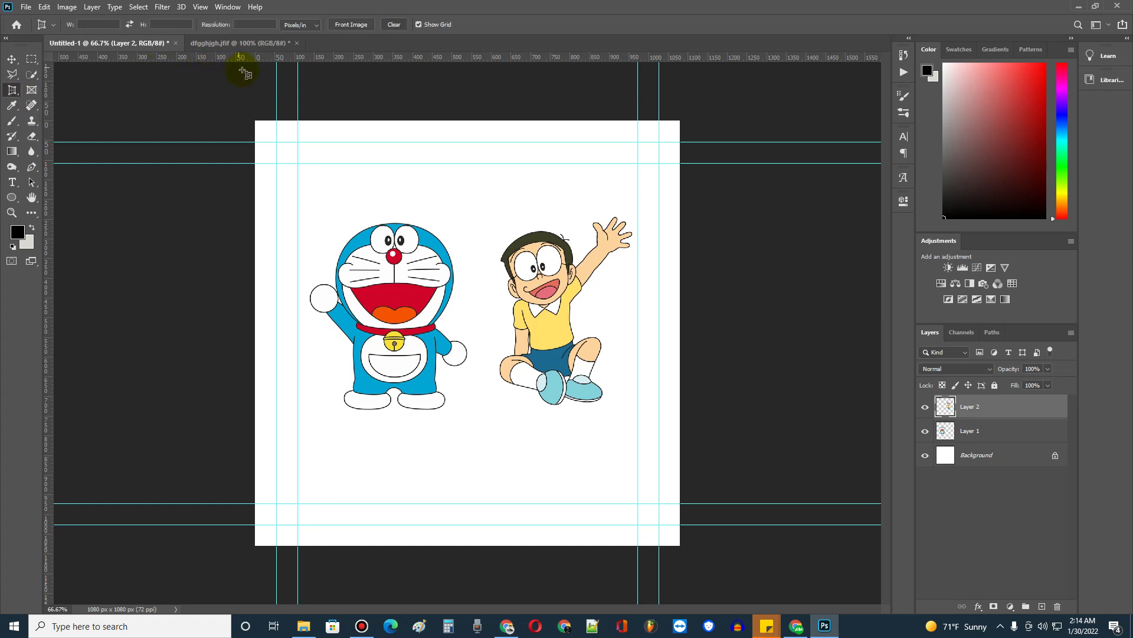
click(204, 43)
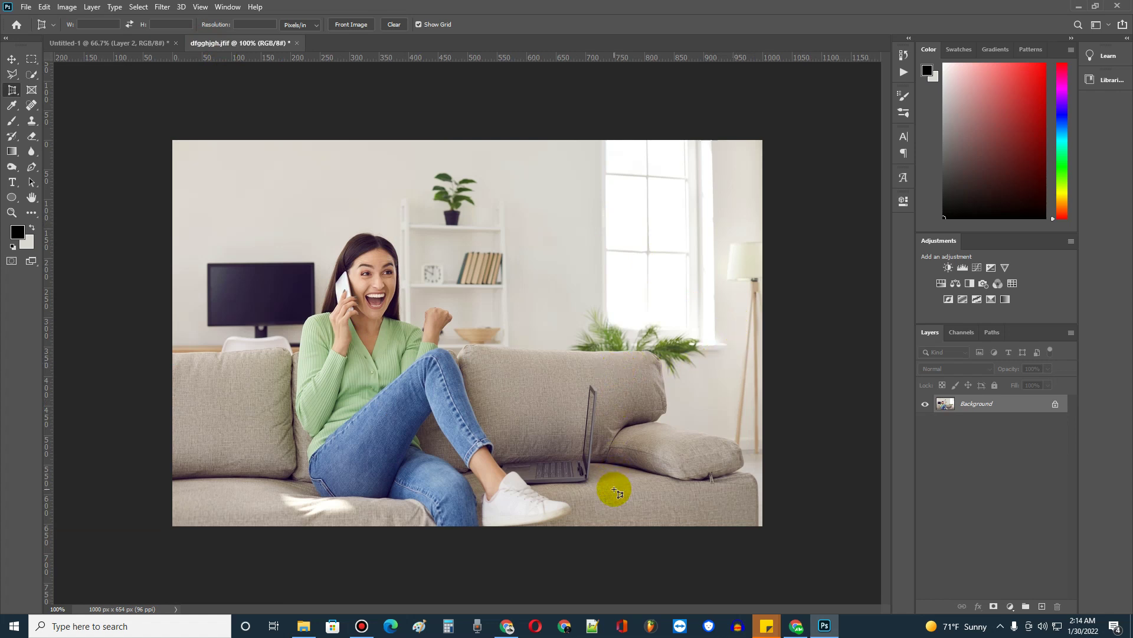
click(362, 625)
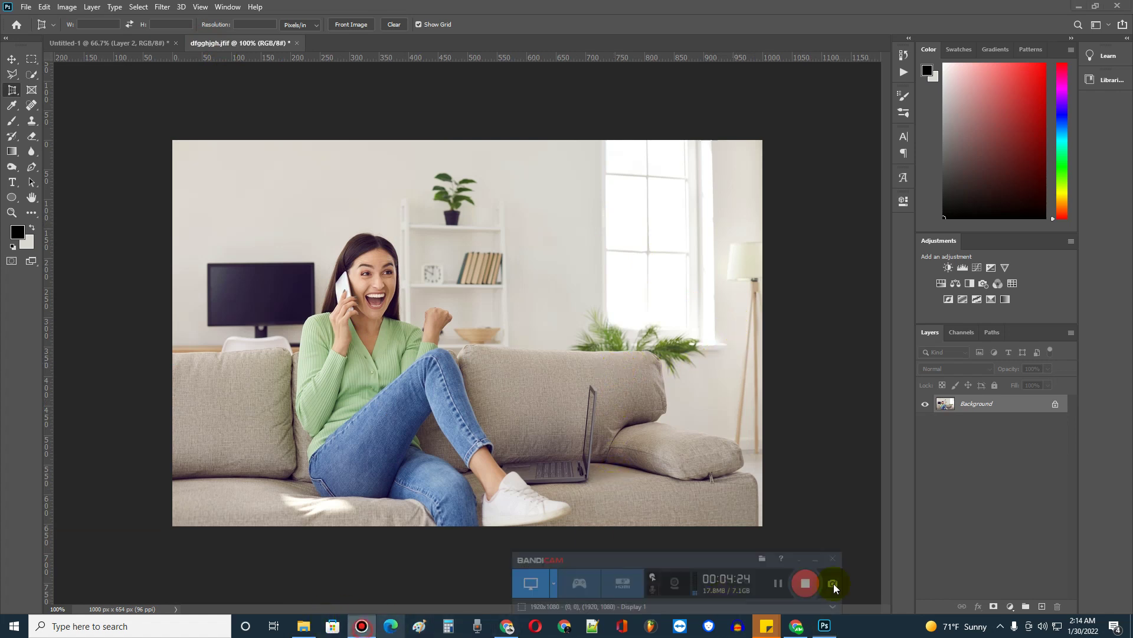
click(827, 579)
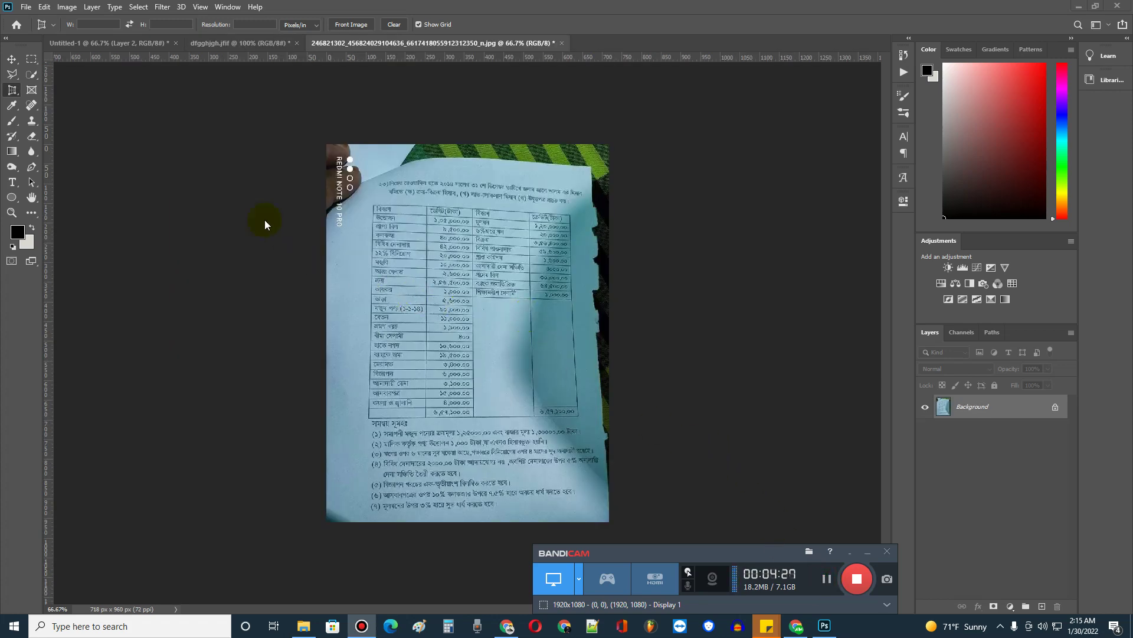
click(10, 58)
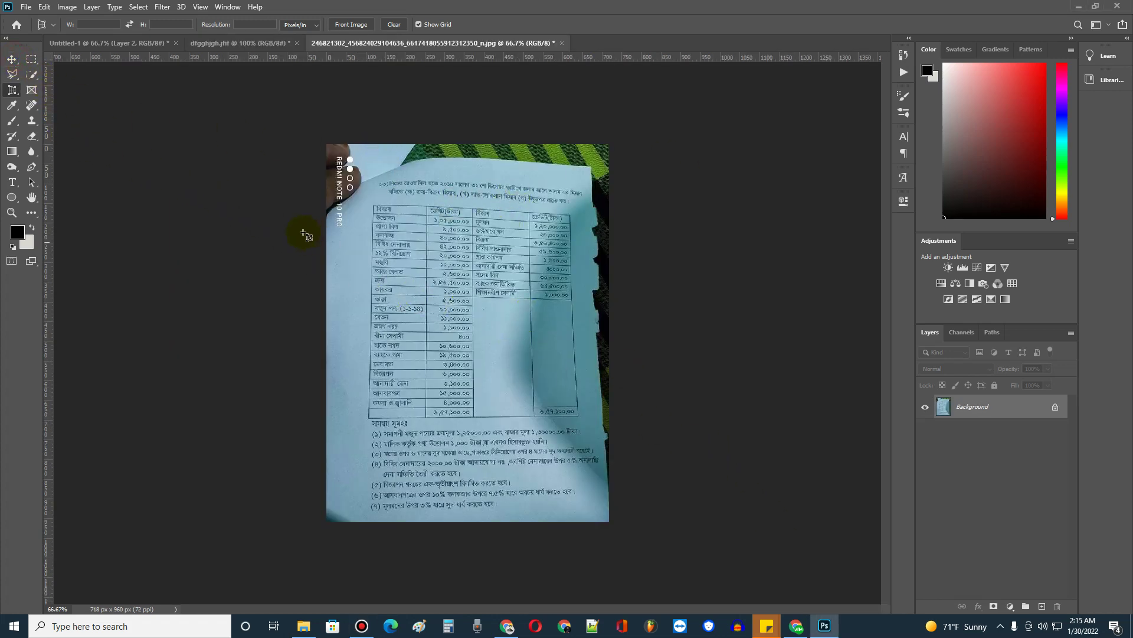
Crop the photographed page with the regular Crop tool to about 703 by 921 px, and undo the crop
right_click(16, 92)
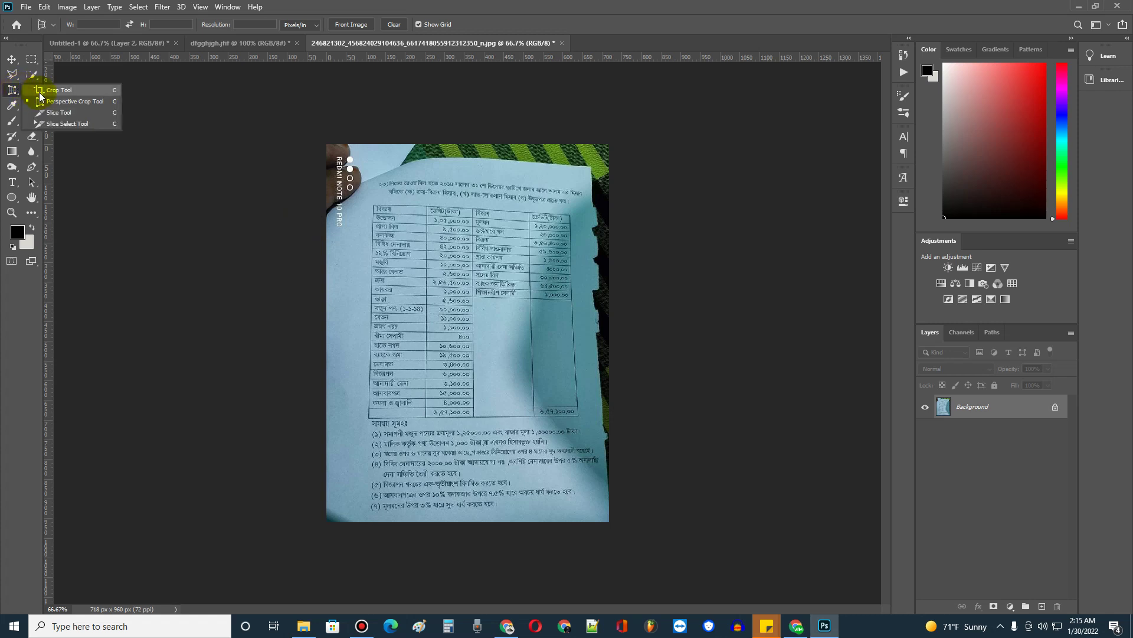
click(56, 88)
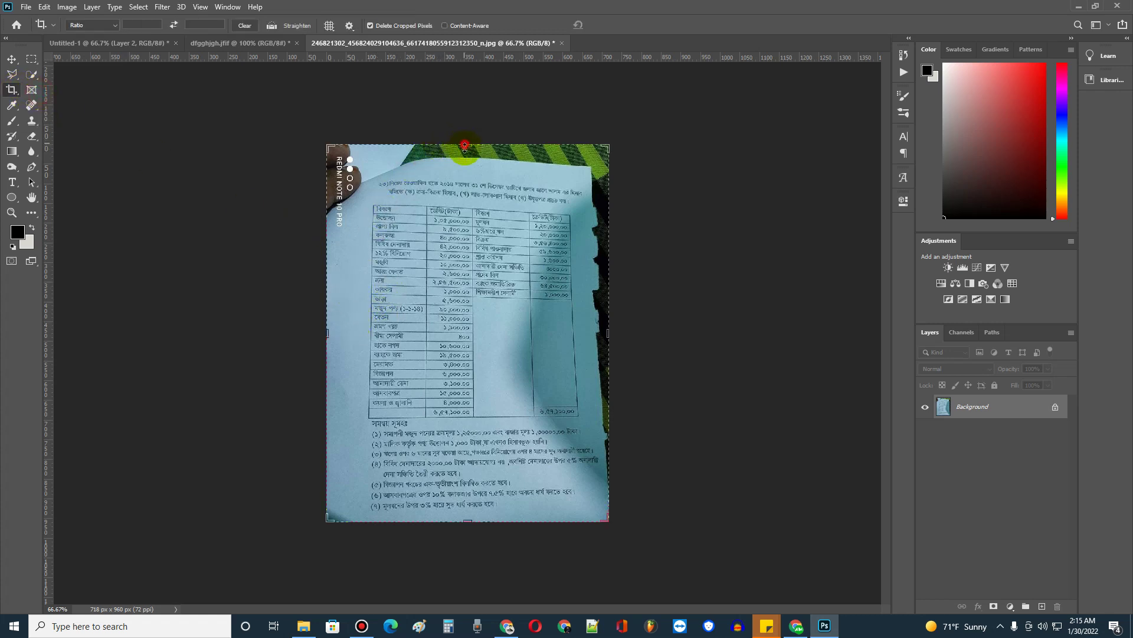
drag(465, 145, 465, 161)
drag(613, 334, 603, 325)
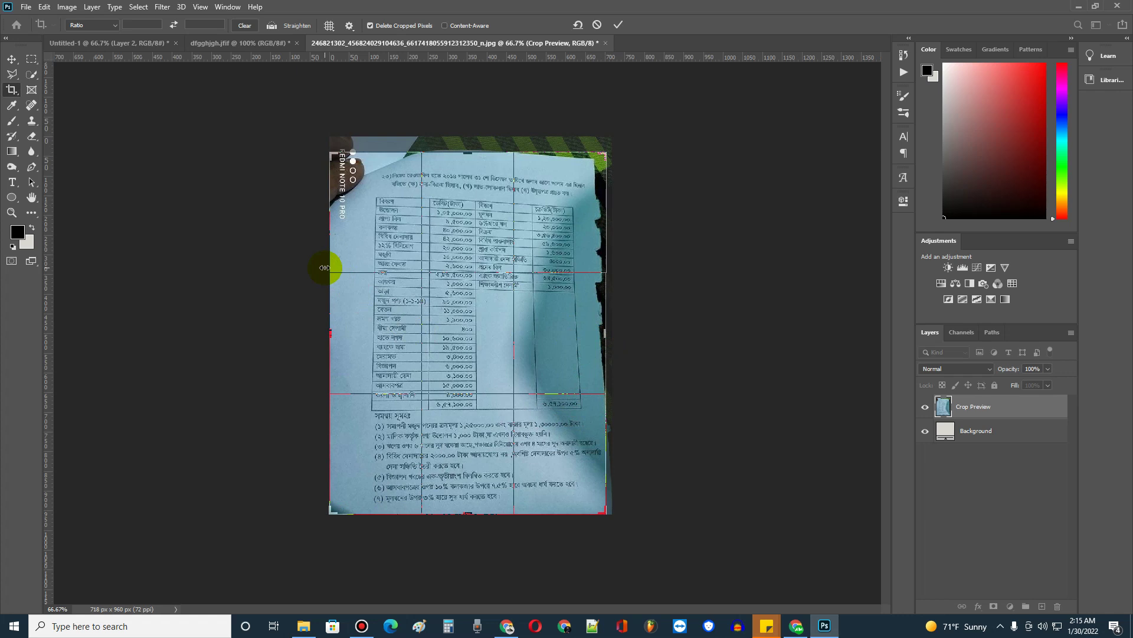
key(Return)
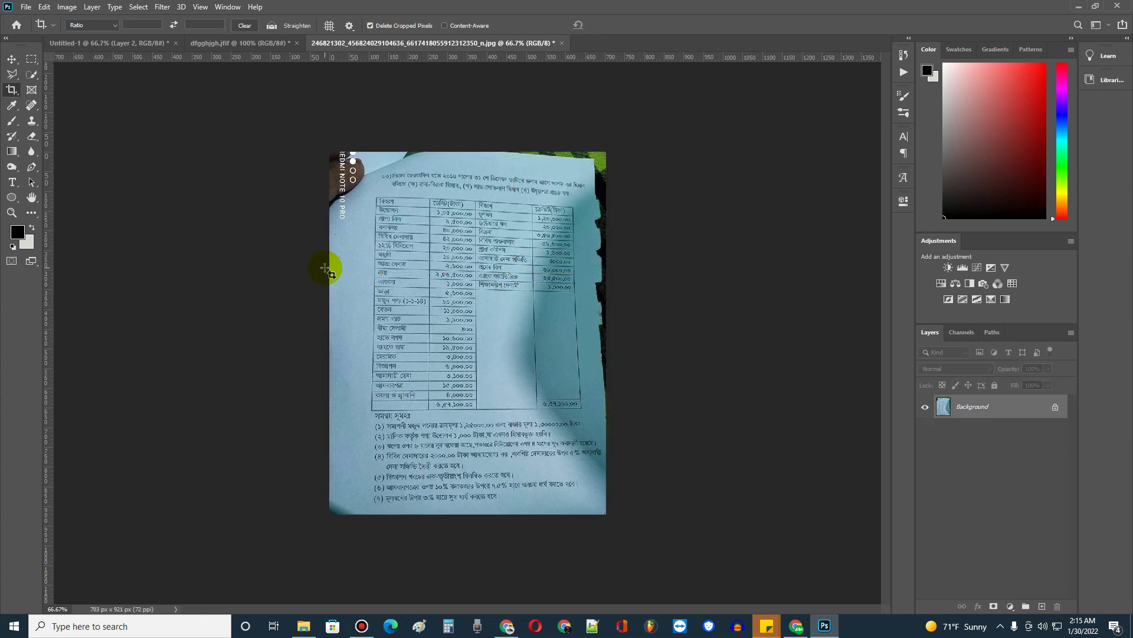
key(ctrl+z)
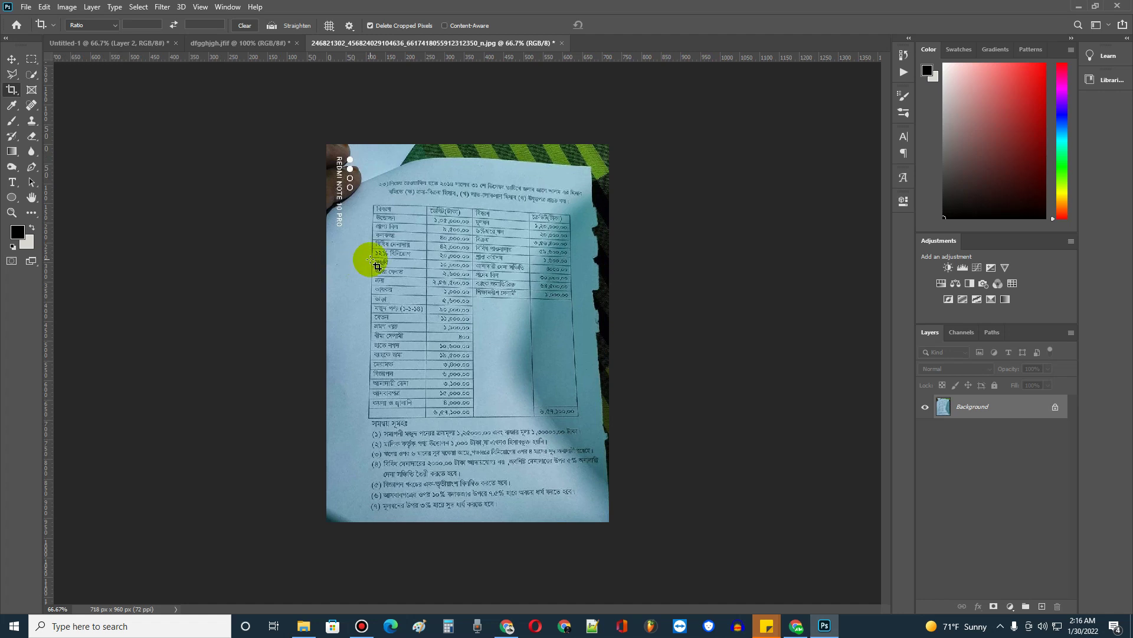
Straighten the photographed page with the Perspective Crop tool, placing the four crop corners on the sheet's corners
right_click(12, 93)
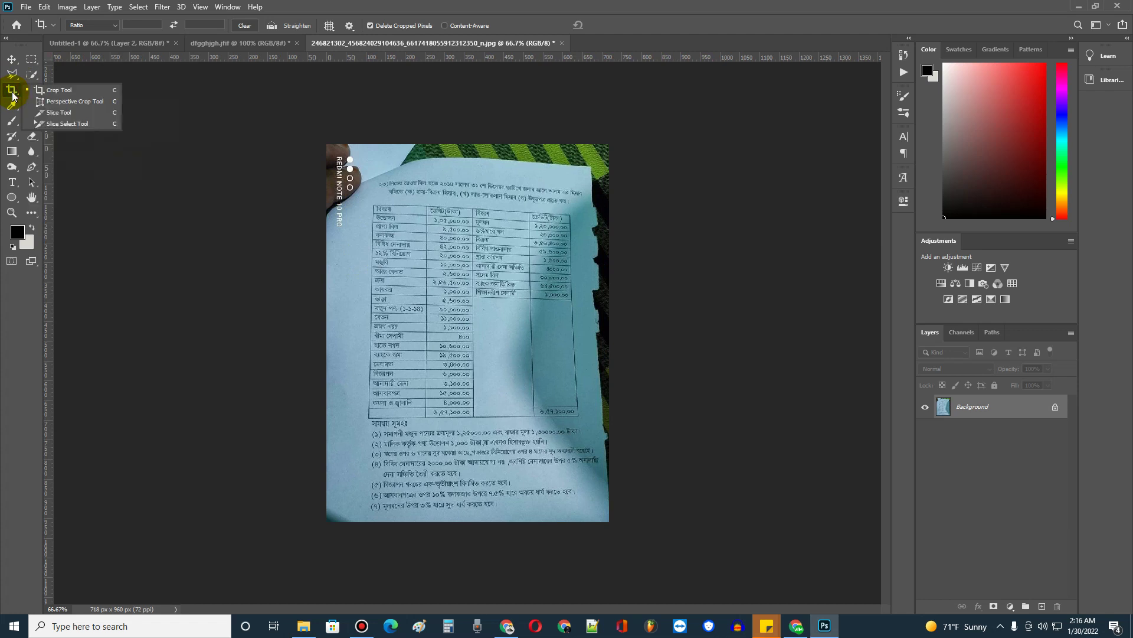
click(58, 102)
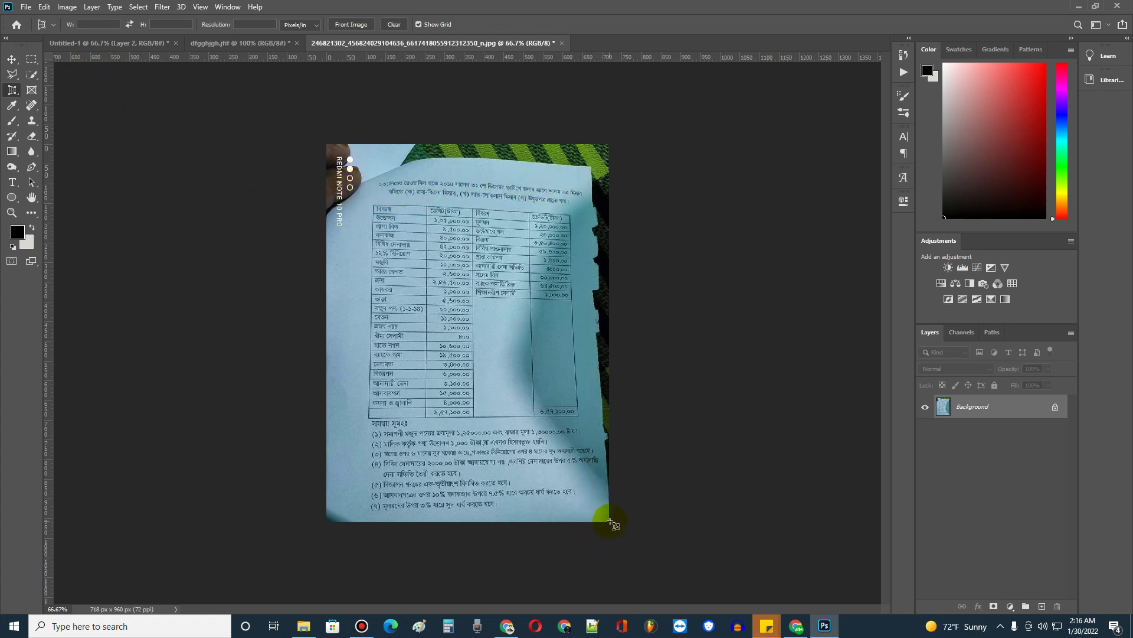
click(592, 168)
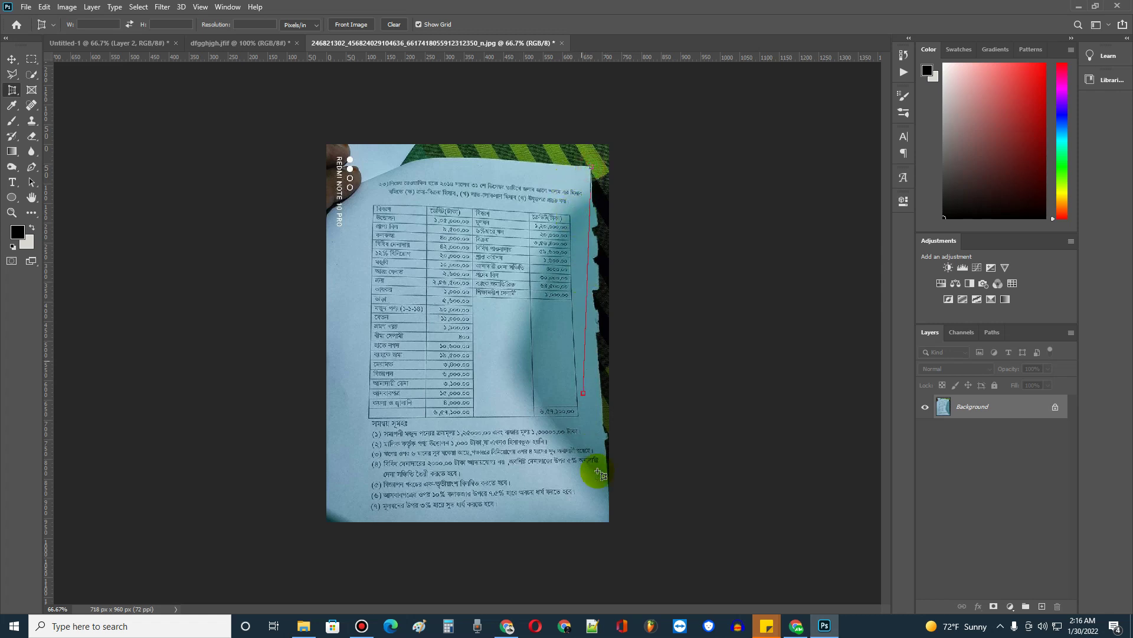
click(604, 522)
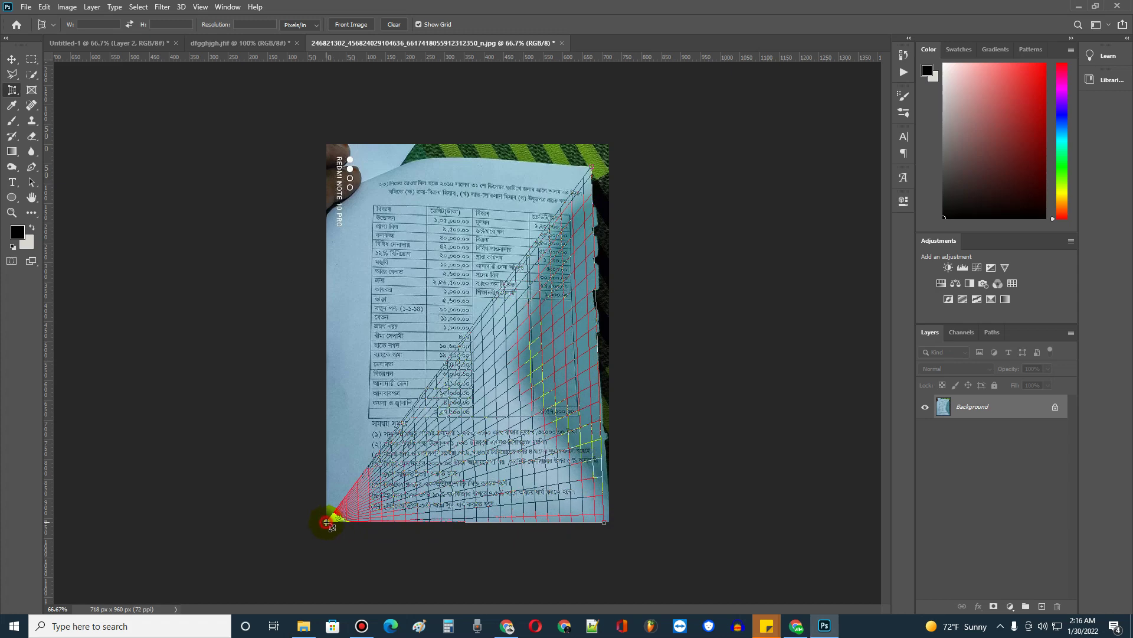
click(326, 522)
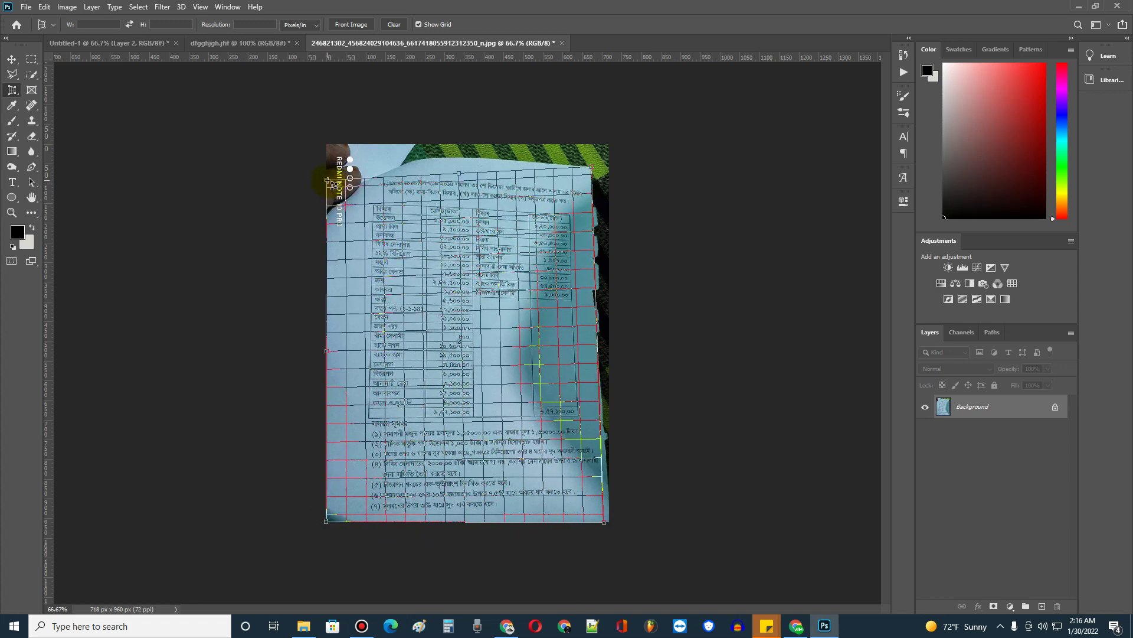
click(328, 181)
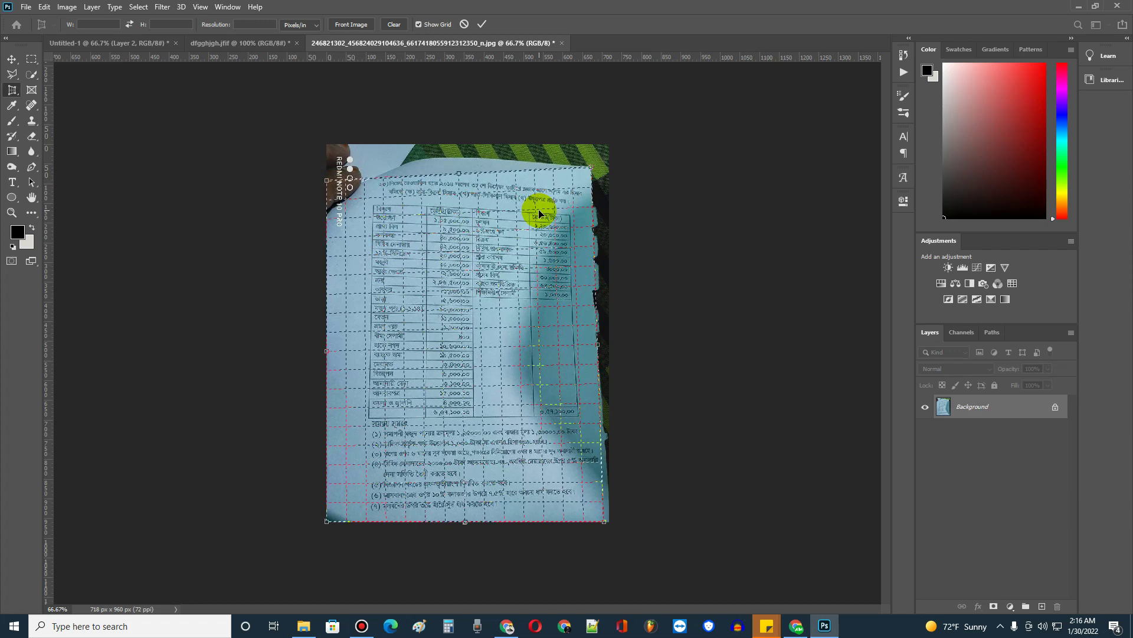
key(Return)
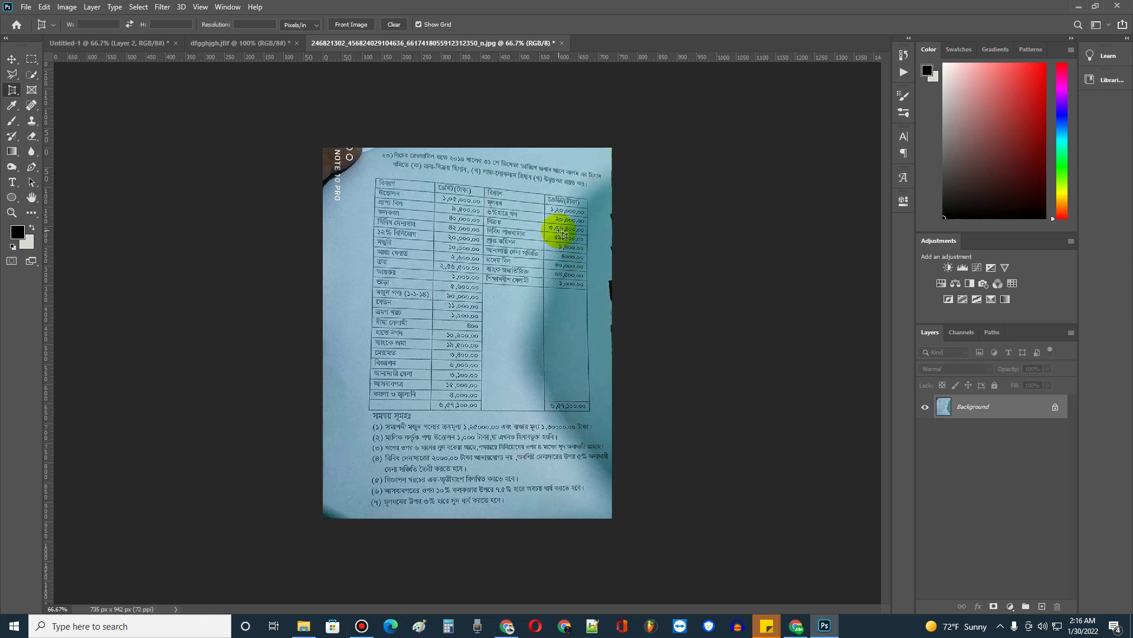
right_click(13, 93)
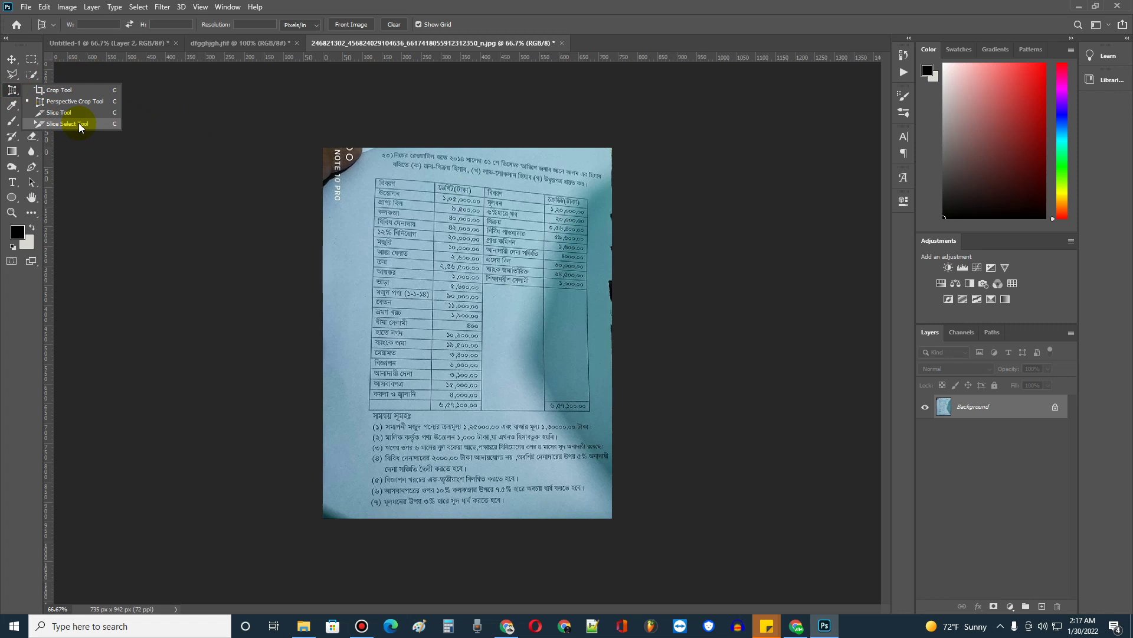
click(95, 114)
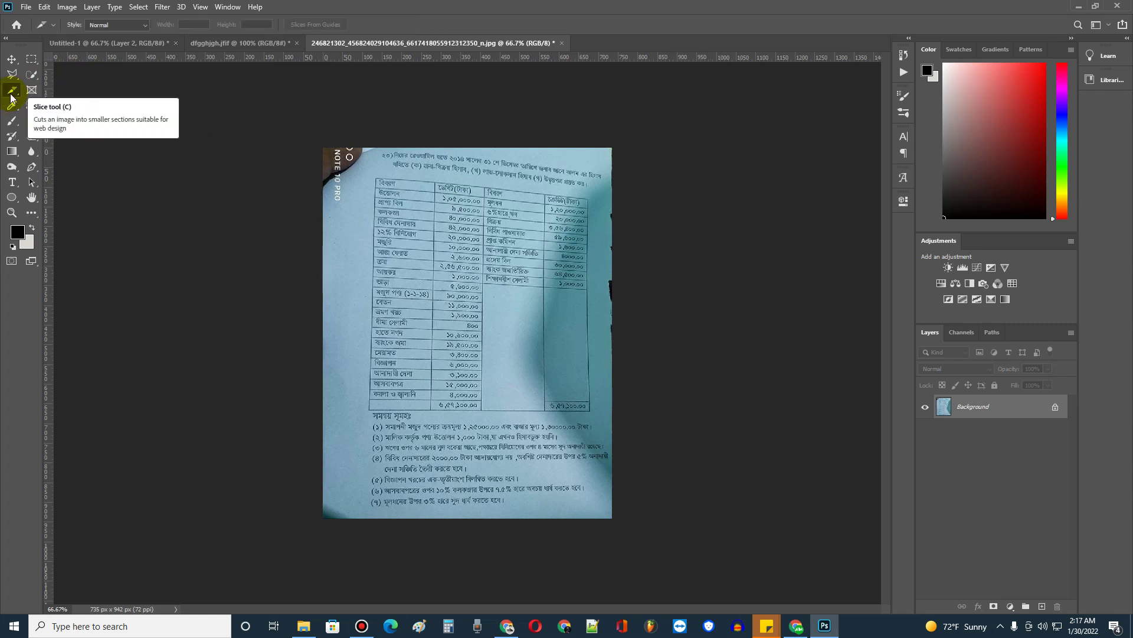
click(11, 96)
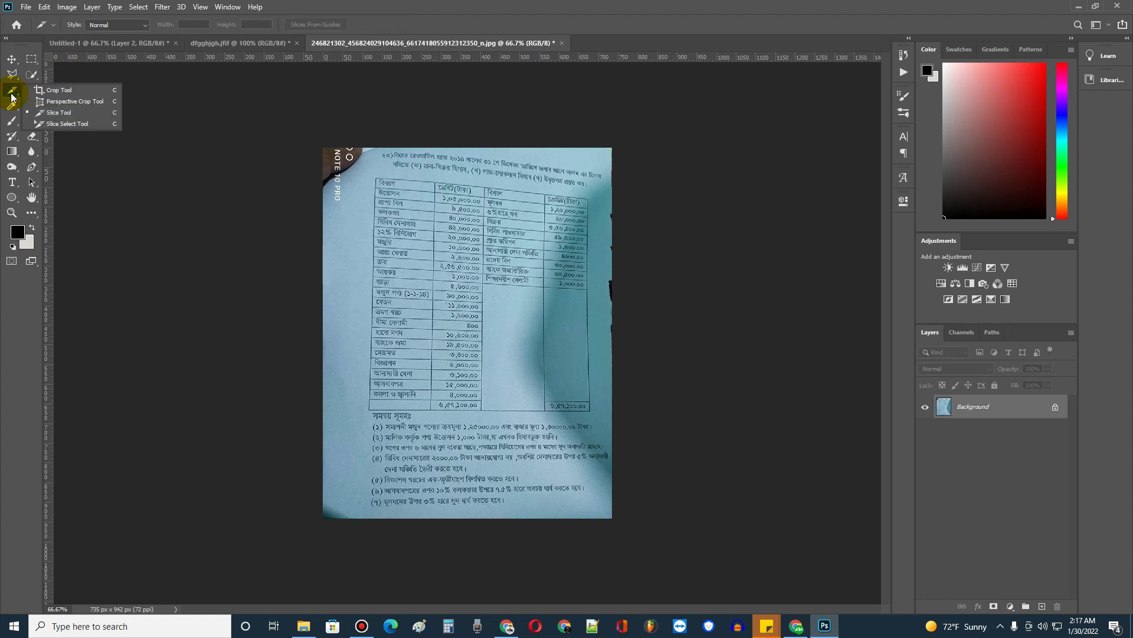
click(53, 91)
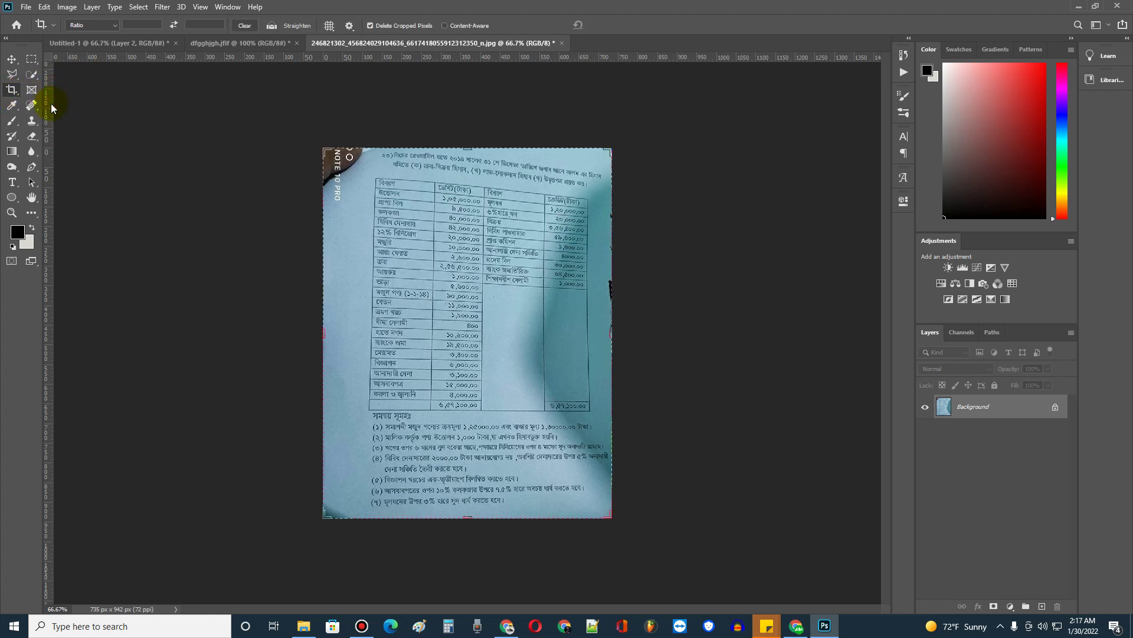
click(32, 59)
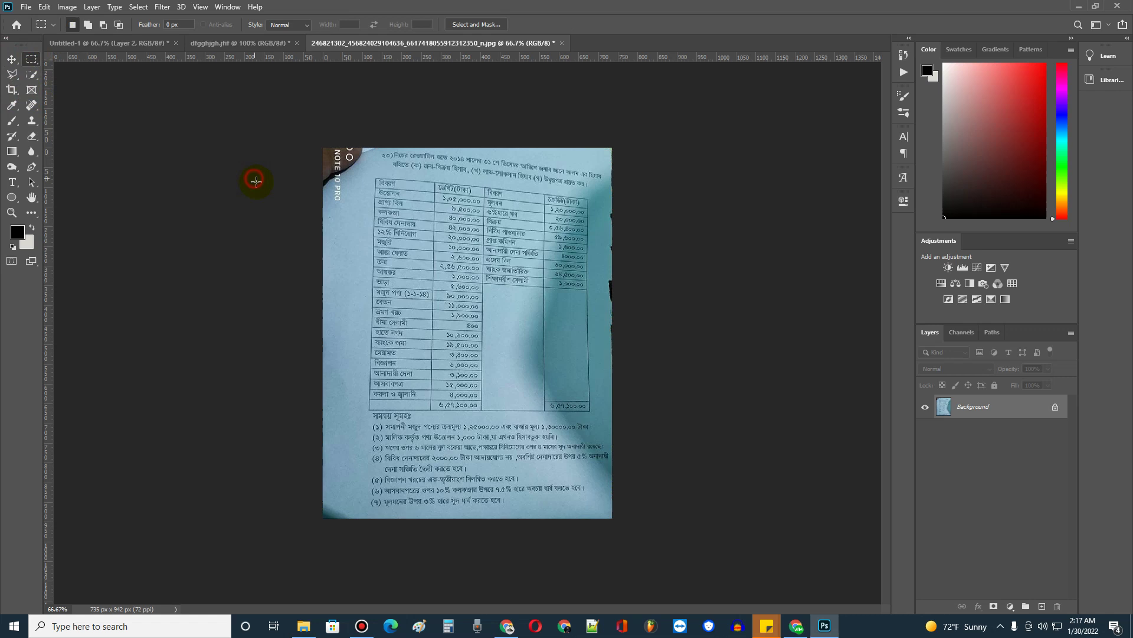
Return to Untitled-1 and magnify the cartoon around the boy to 200% with the Zoom tool
click(118, 42)
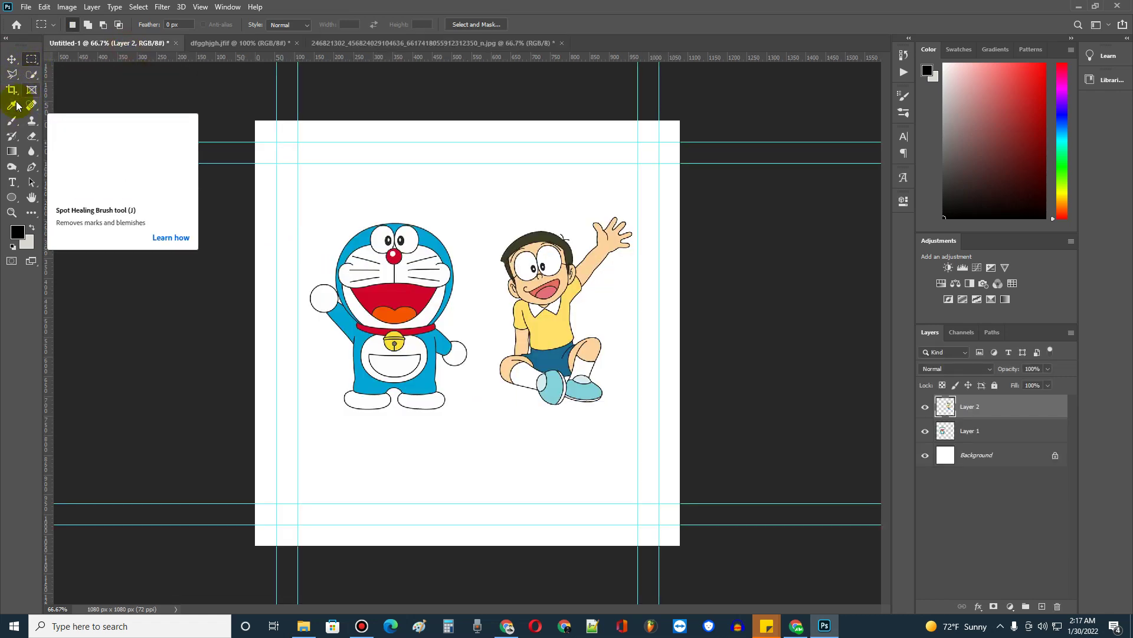
click(35, 197)
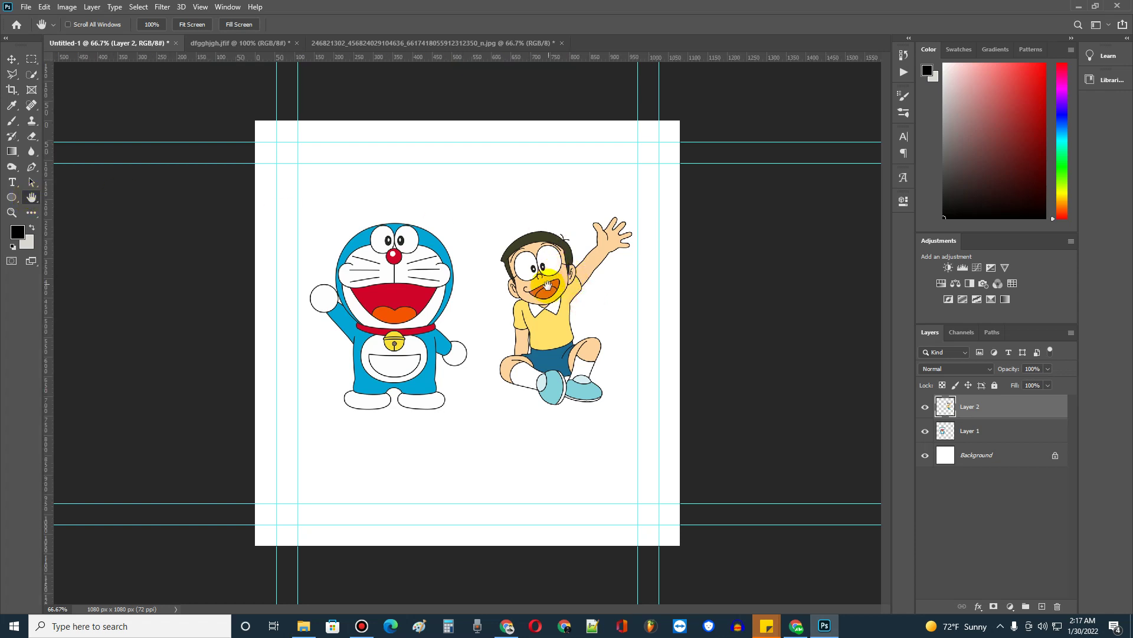
click(11, 212)
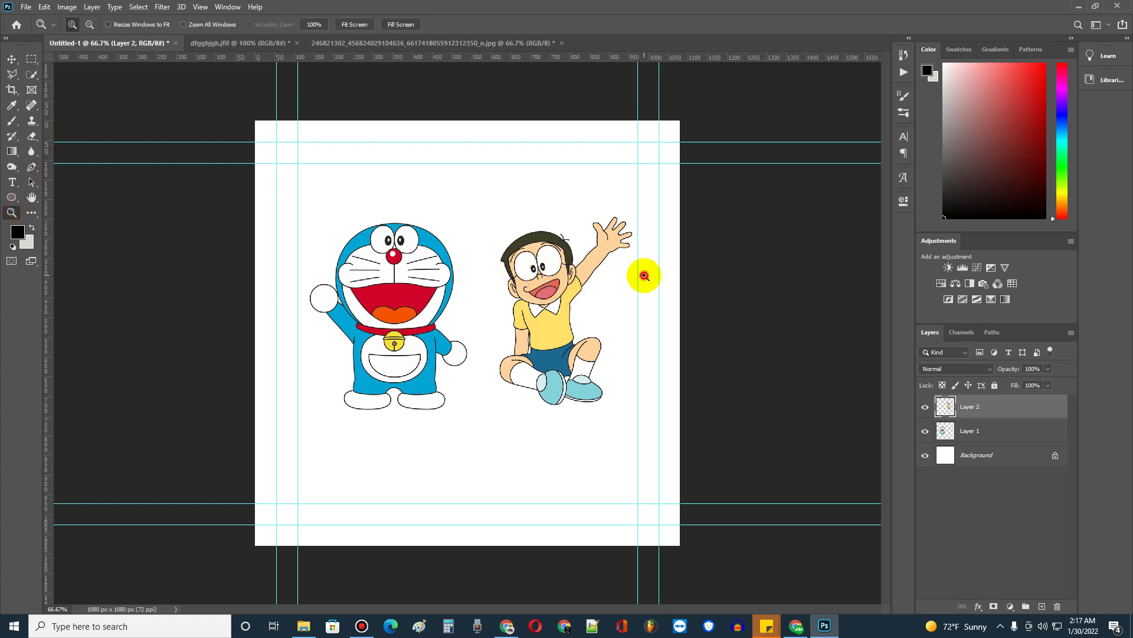
click(524, 317)
click(523, 315)
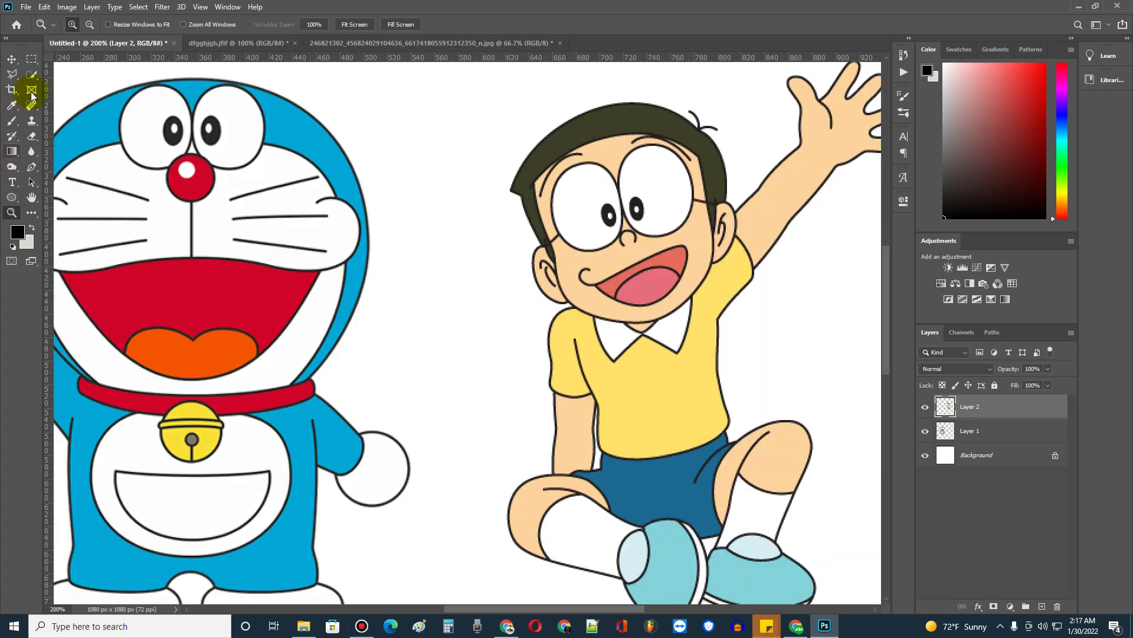
Pan across the magnified cartoon between the blue cat and the boy with the Hand tool
click(31, 197)
drag(327, 248, 505, 303)
drag(547, 243, 350, 237)
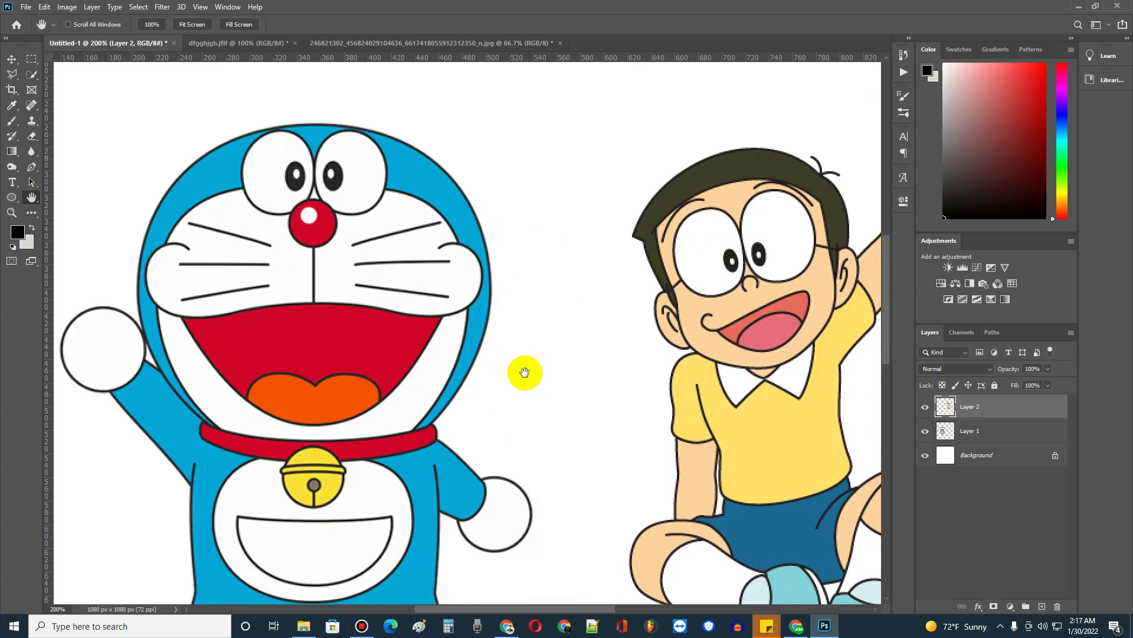
Fit the whole cartoon canvas on screen with the Zoom tool
drag(523, 358, 418, 281)
click(12, 212)
right_click(327, 216)
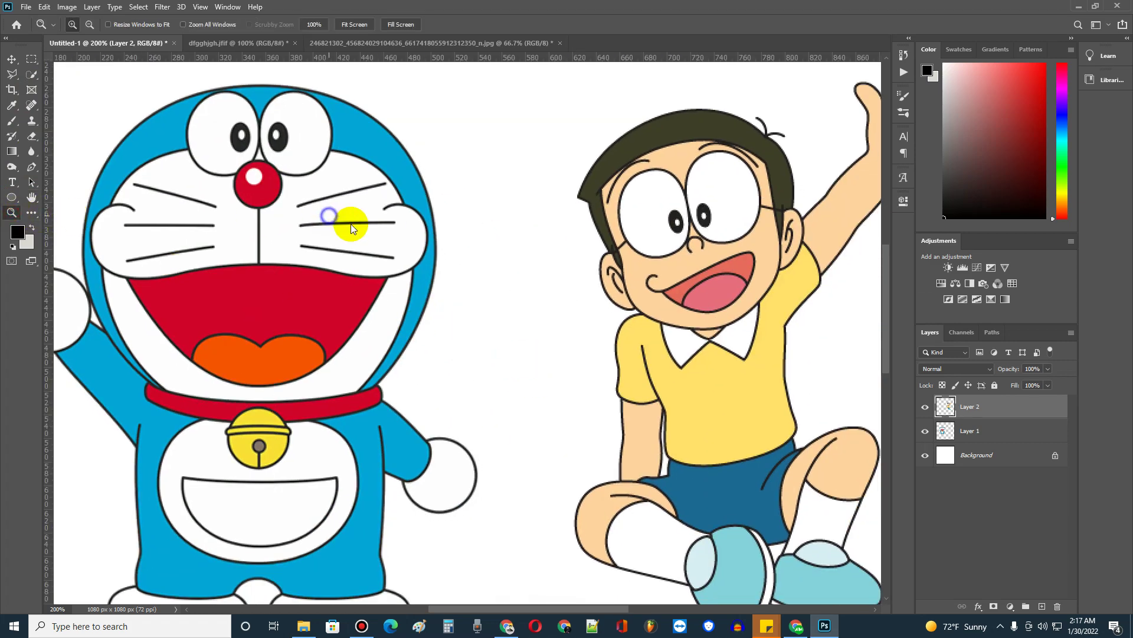
click(353, 224)
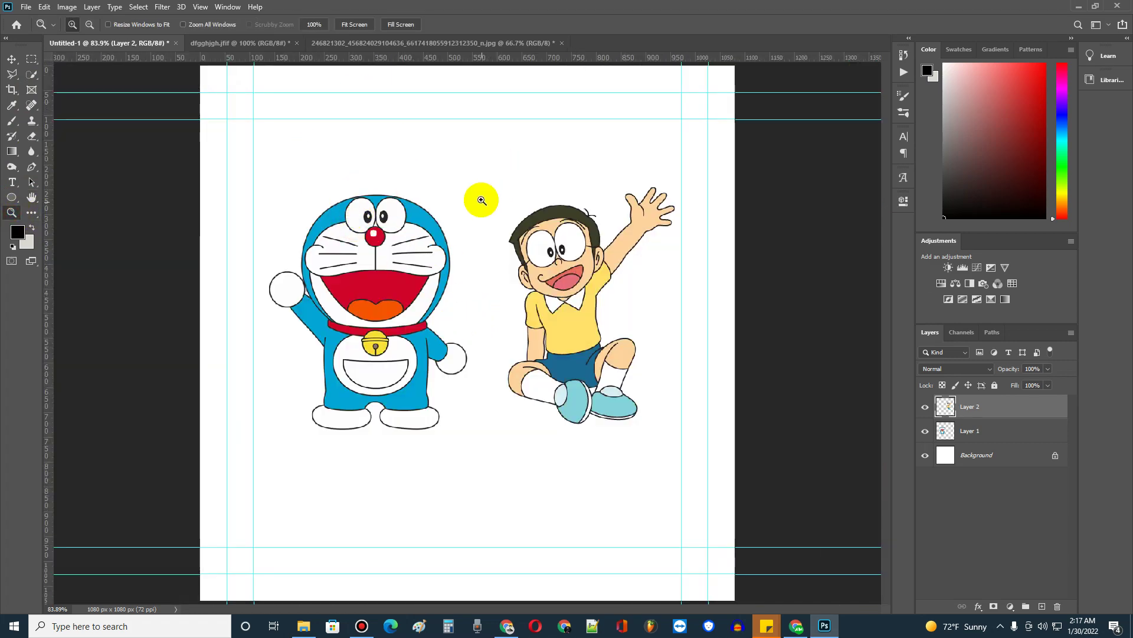
right_click(482, 201)
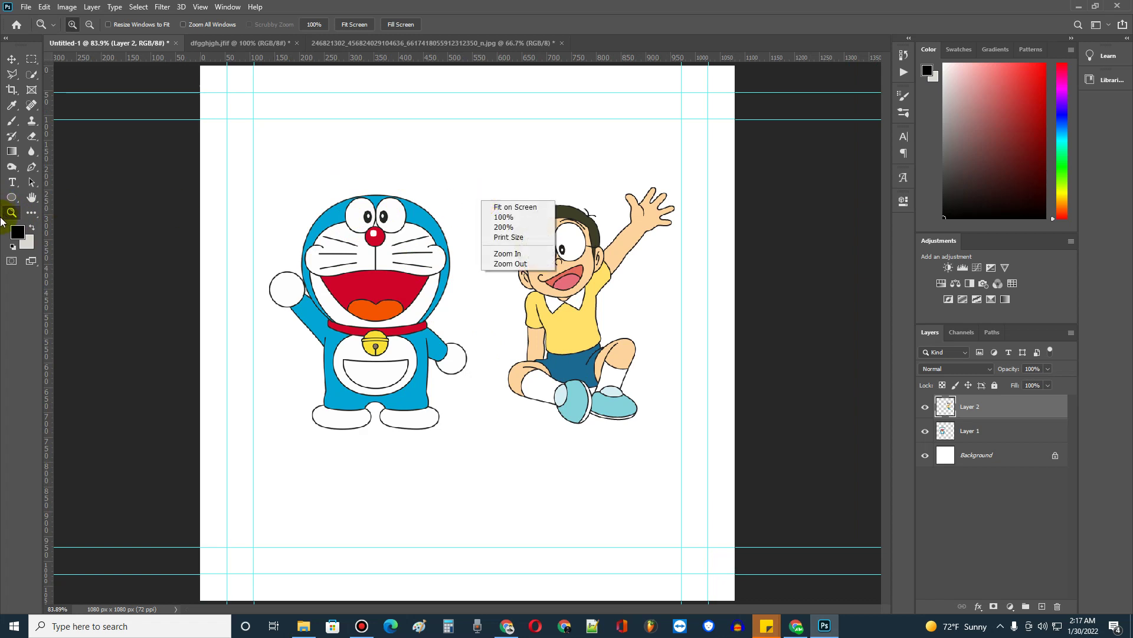
click(16, 217)
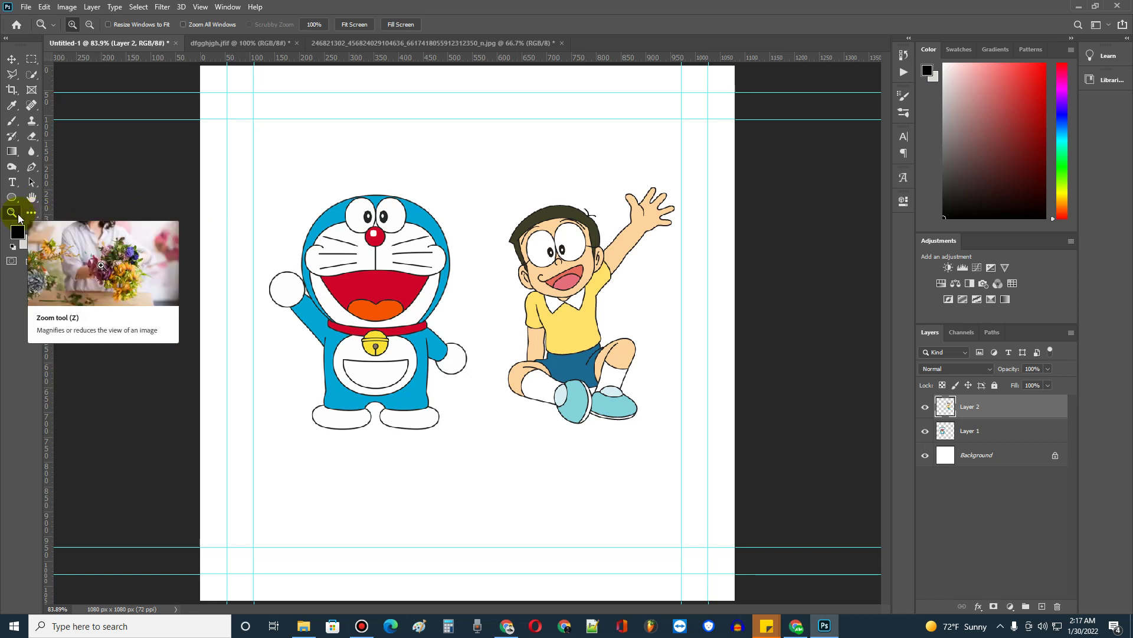
click(18, 218)
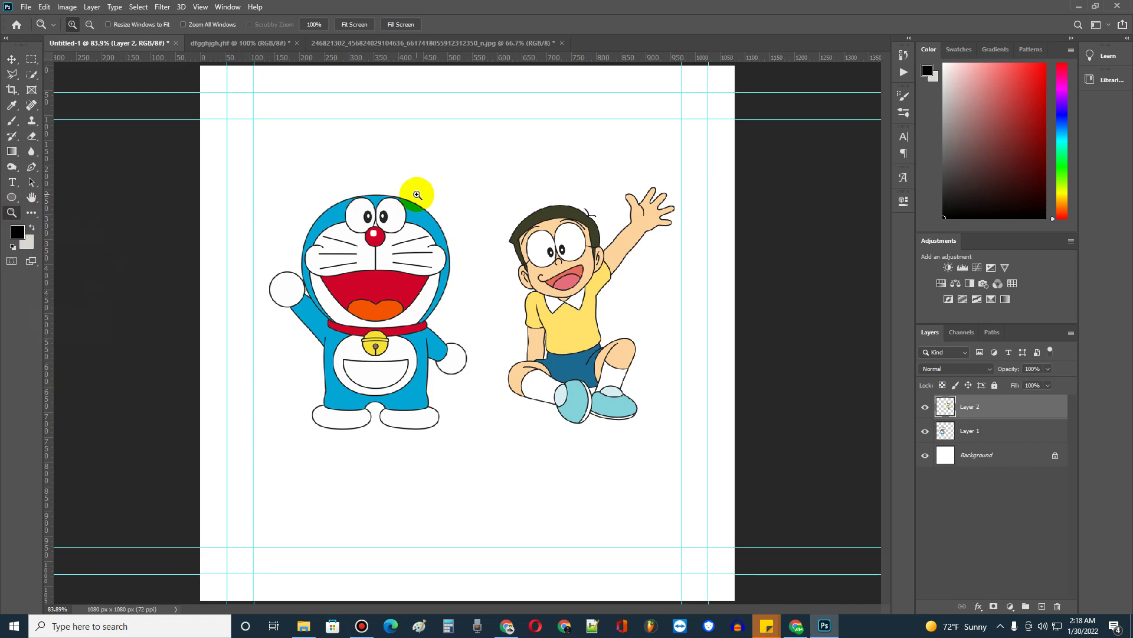
Magnify the space between the blue cat and the boy to 200%, and zoom back out to 50% with the Zoom tool
click(454, 193)
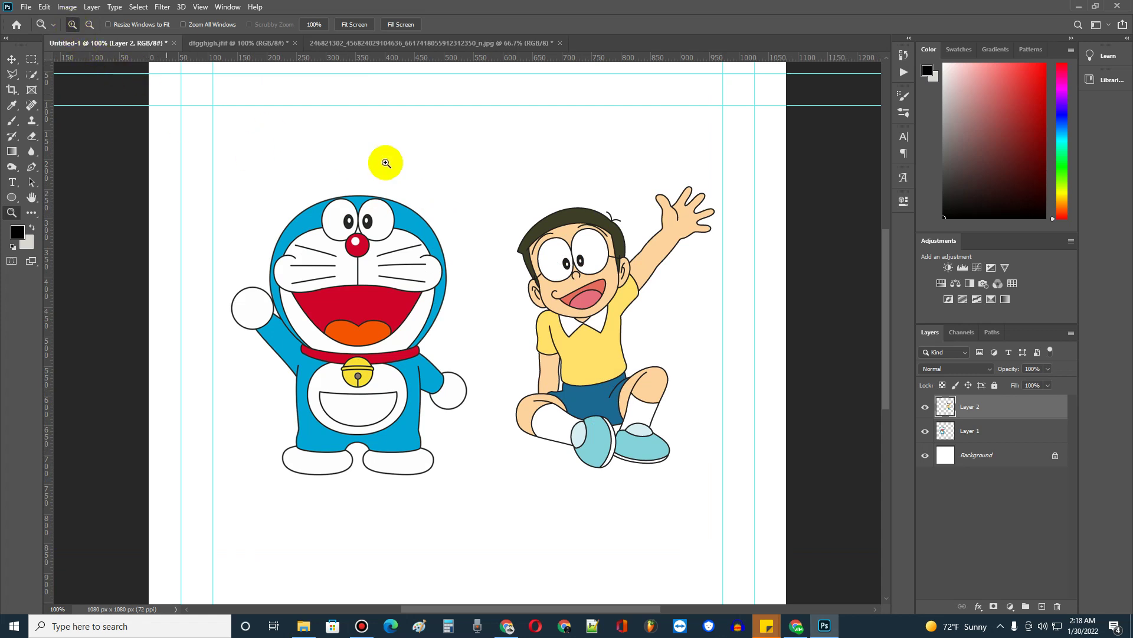
click(460, 228)
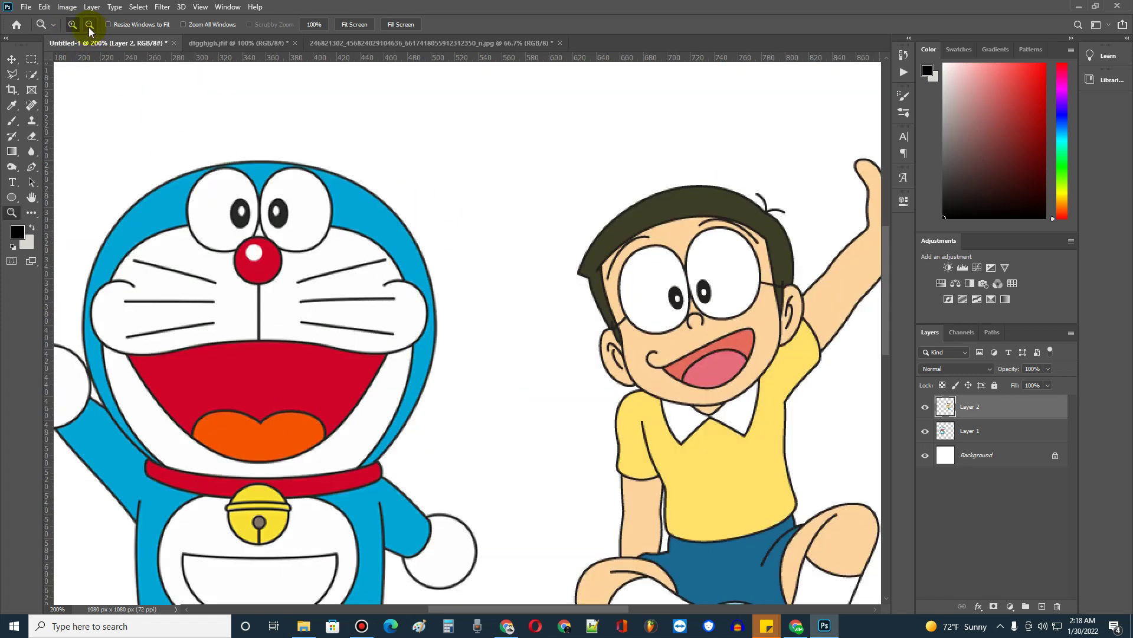
click(89, 27)
click(480, 273)
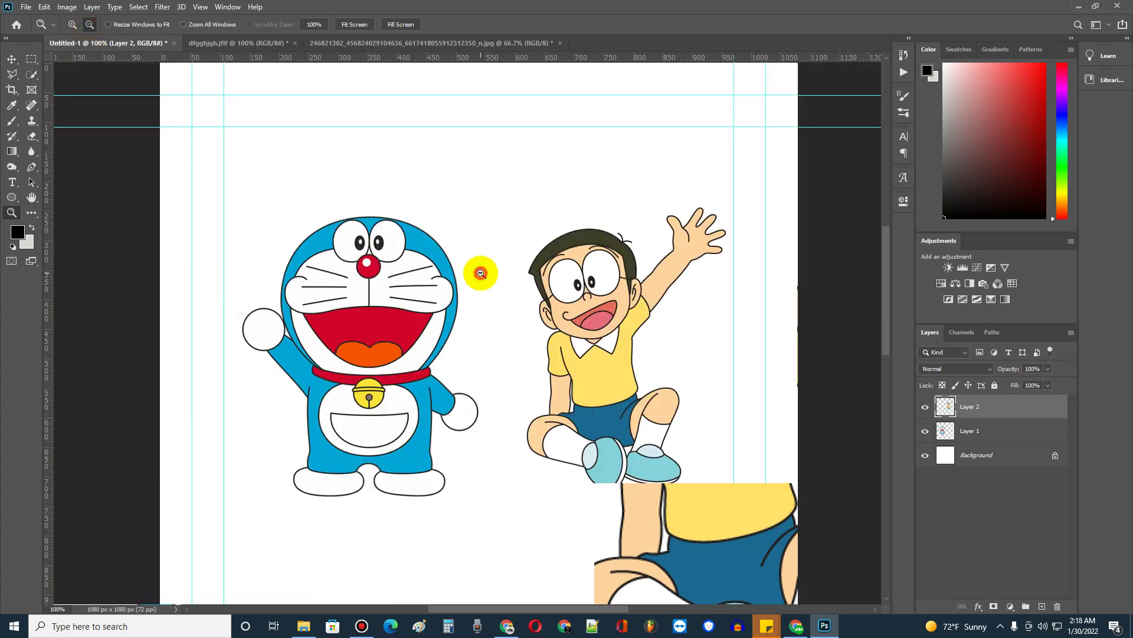
click(481, 273)
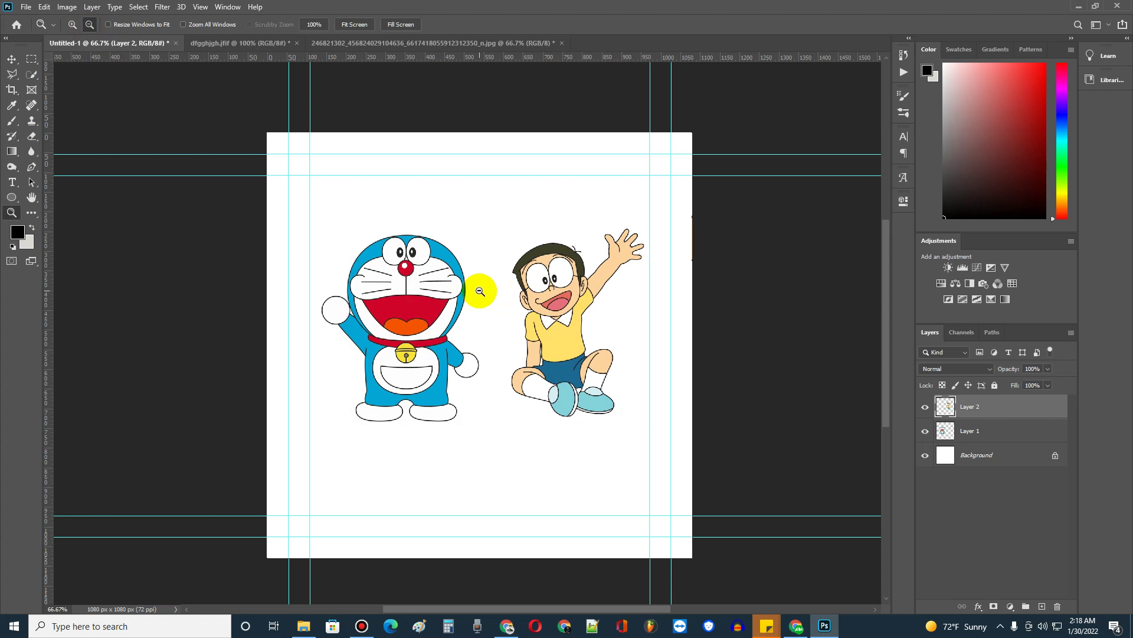
click(480, 290)
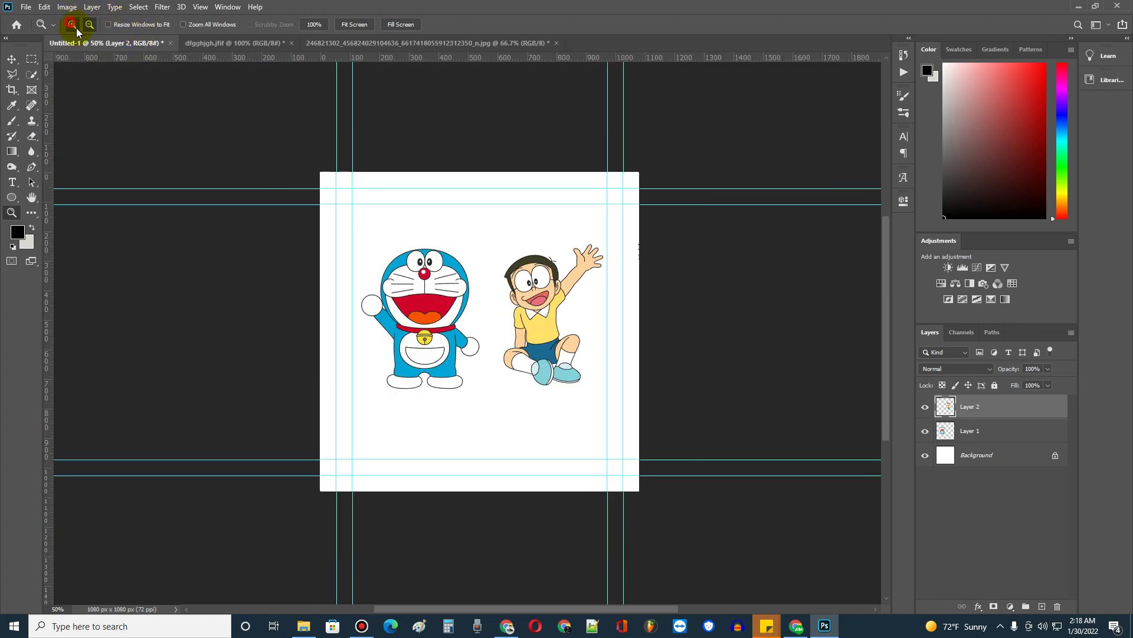
Zoom in between the two cartoon characters to 100%, and reduce the view to 66.7%
click(506, 300)
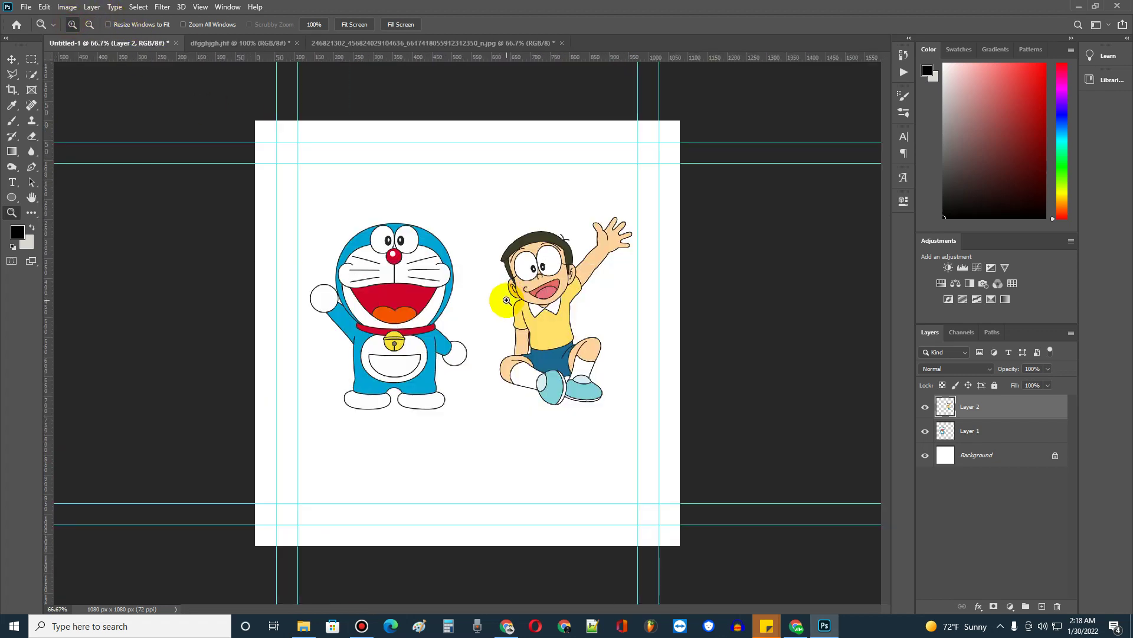
click(506, 301)
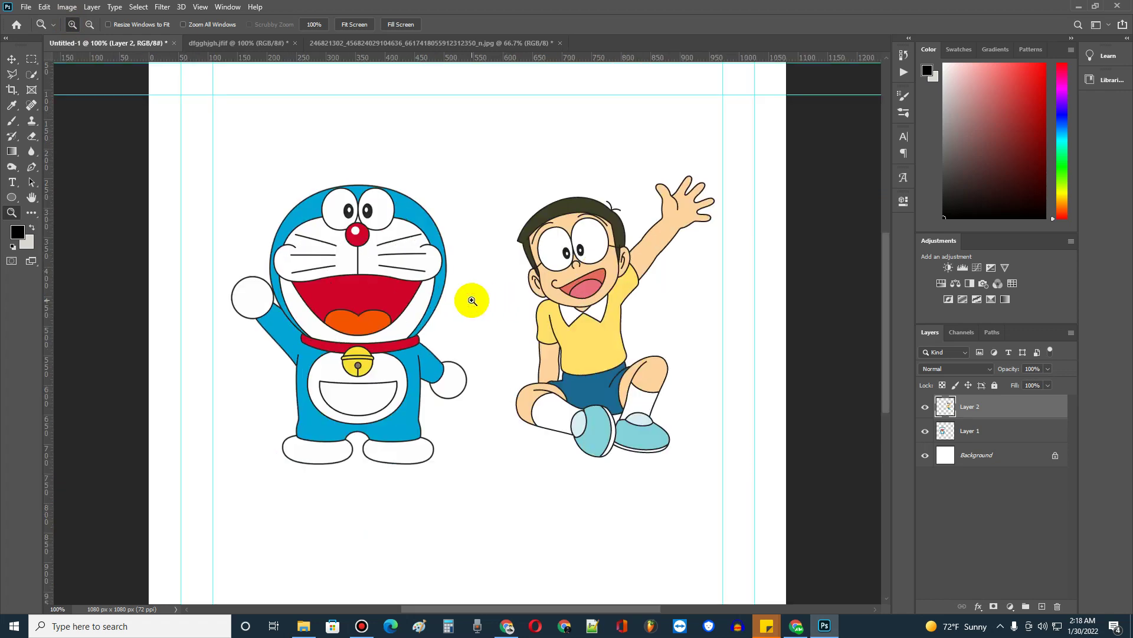
click(90, 24)
click(565, 367)
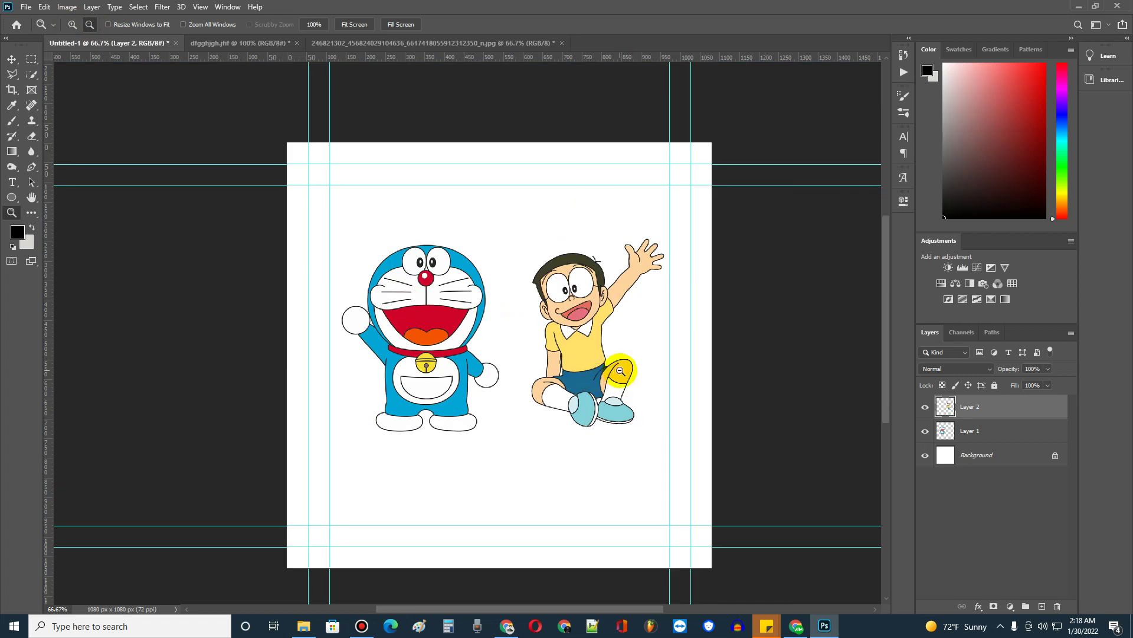
scroll(608, 378, down, 2)
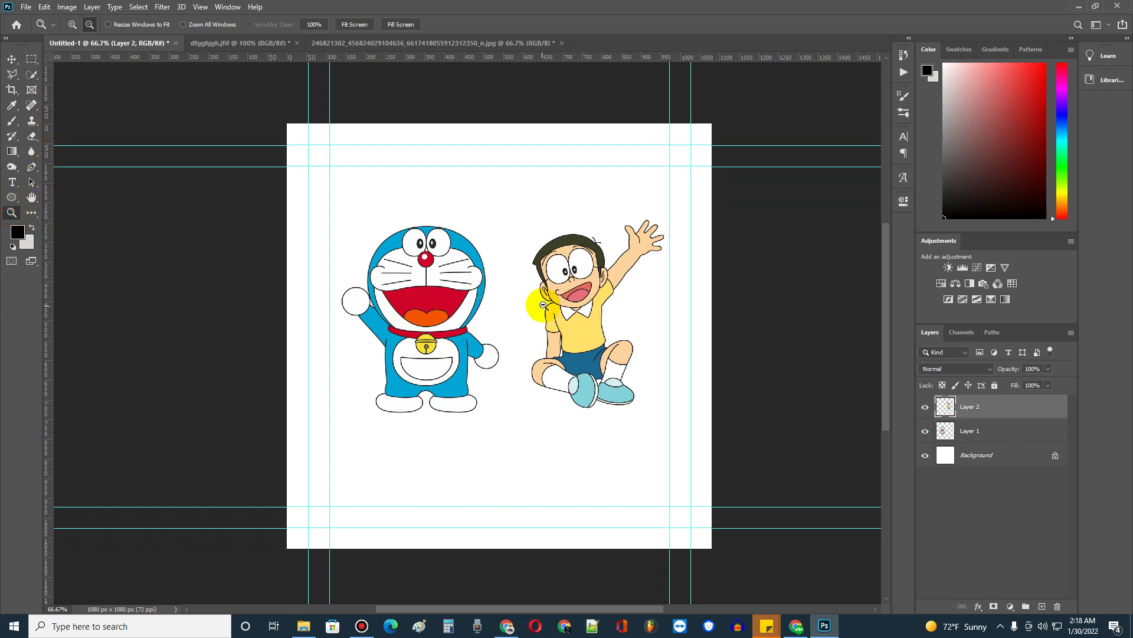
Alternate the Zoom tool between zooming in to 100% and out to 66.7%, ending at 100%
click(72, 24)
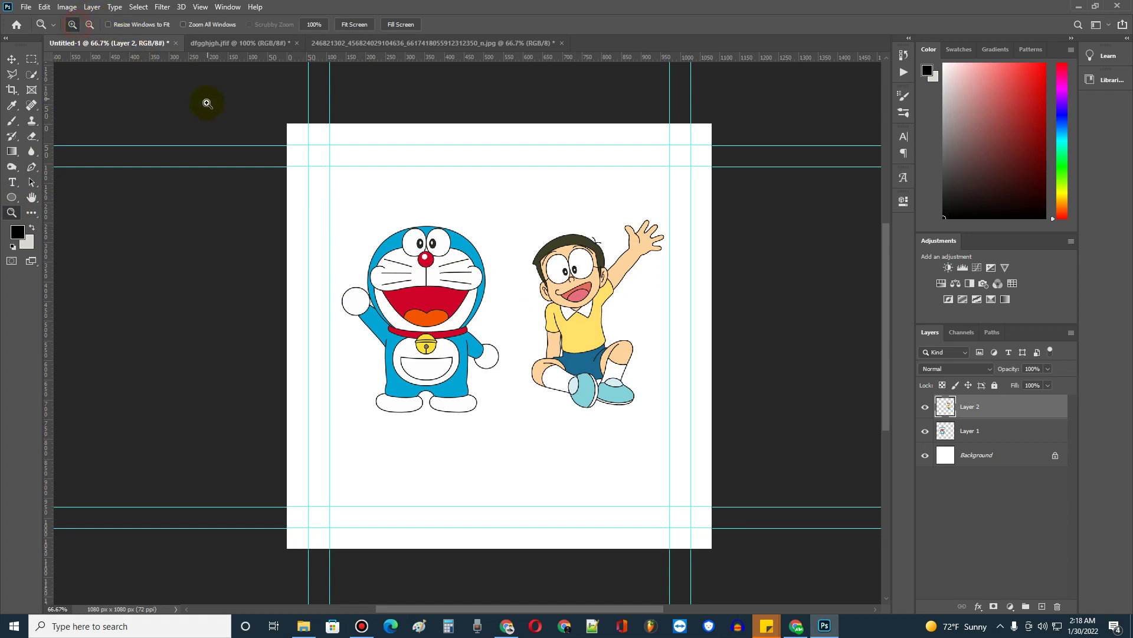
click(506, 279)
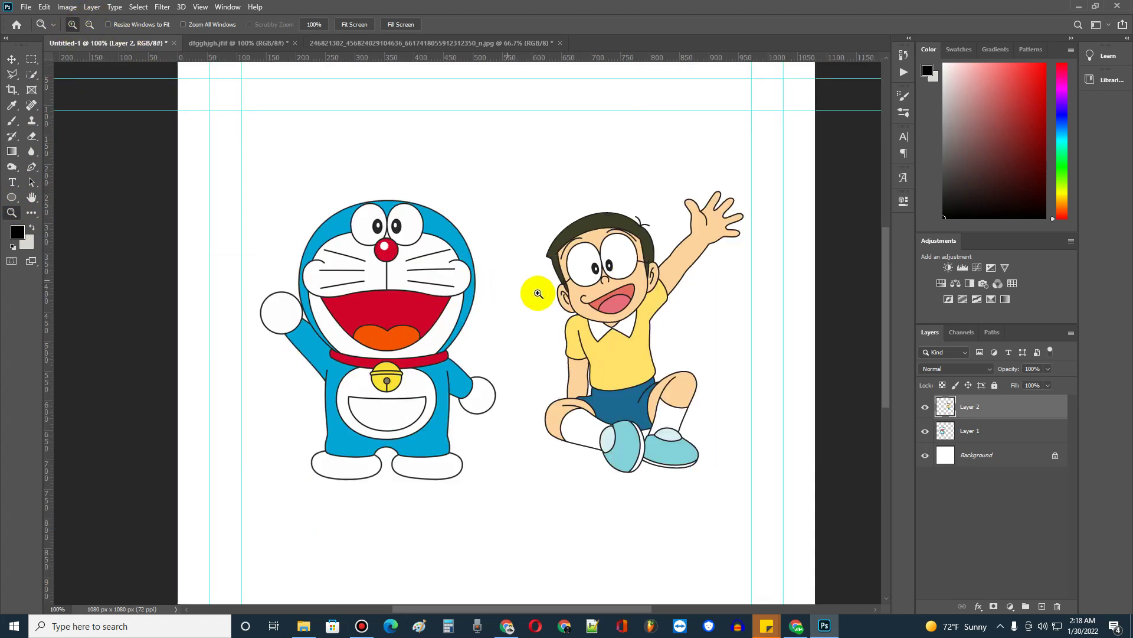
click(89, 24)
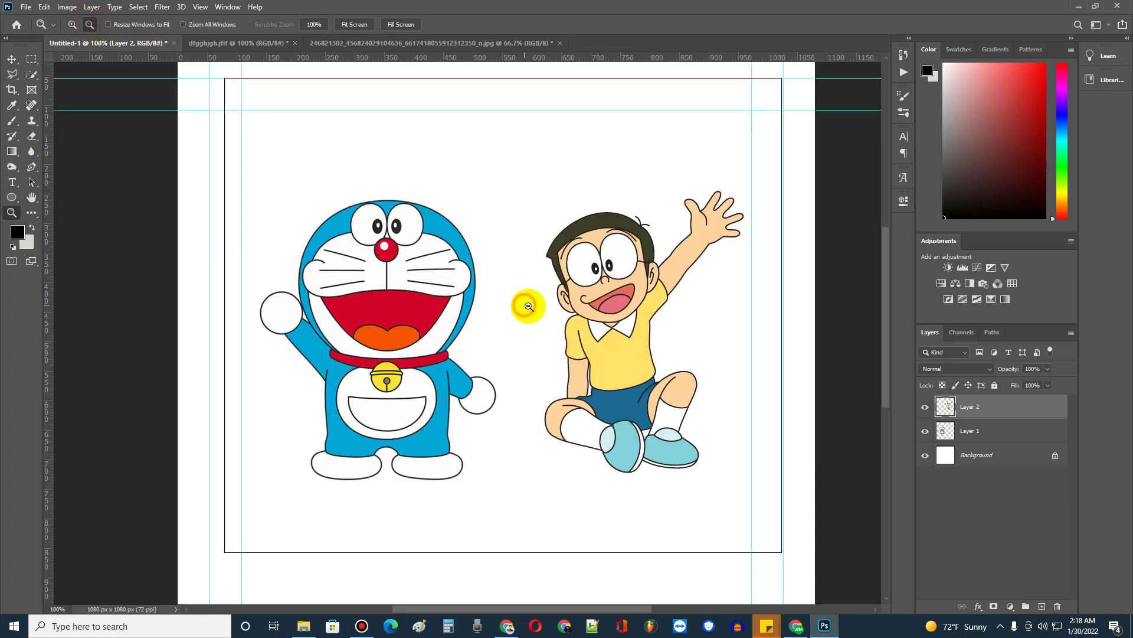
click(529, 305)
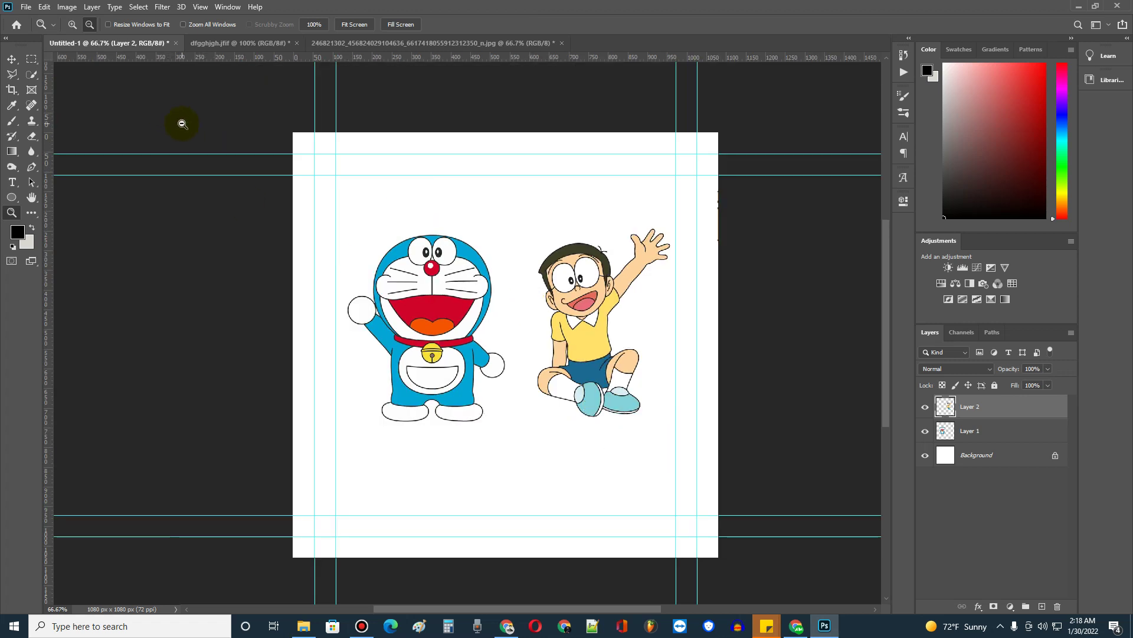
click(73, 26)
click(487, 280)
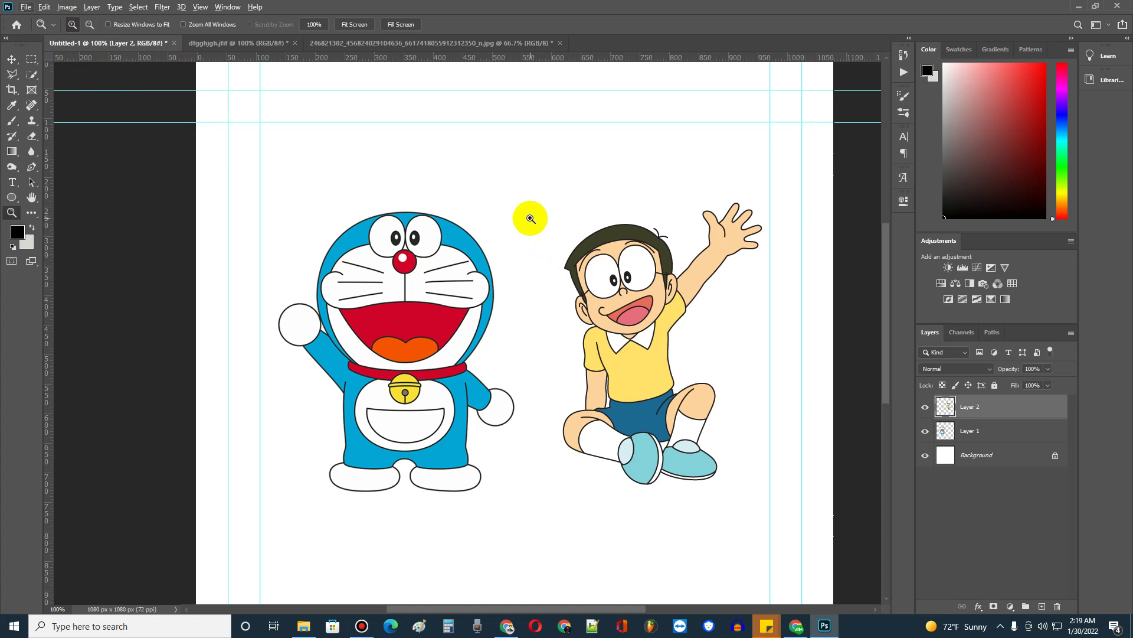
Magnify the cartoon to 200%, and temporarily reverse the Zoom tool to reduce it to 66.7% before returning to 100%
key(alt)
key(alt)
click(526, 282)
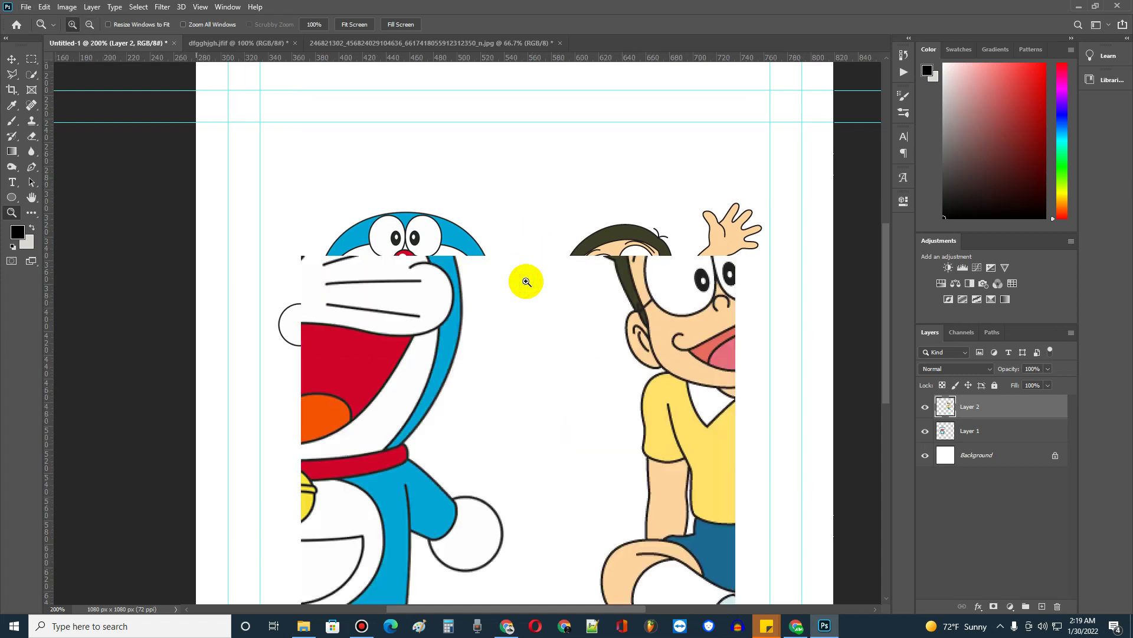
key(alt)
alt+click(526, 281)
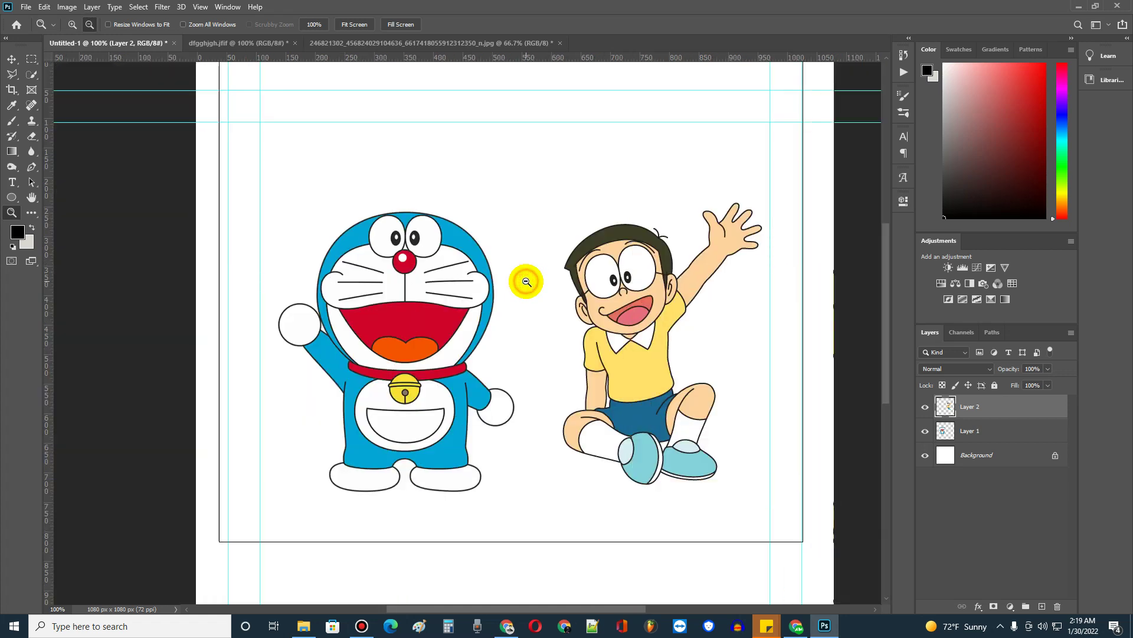
alt+click(523, 281)
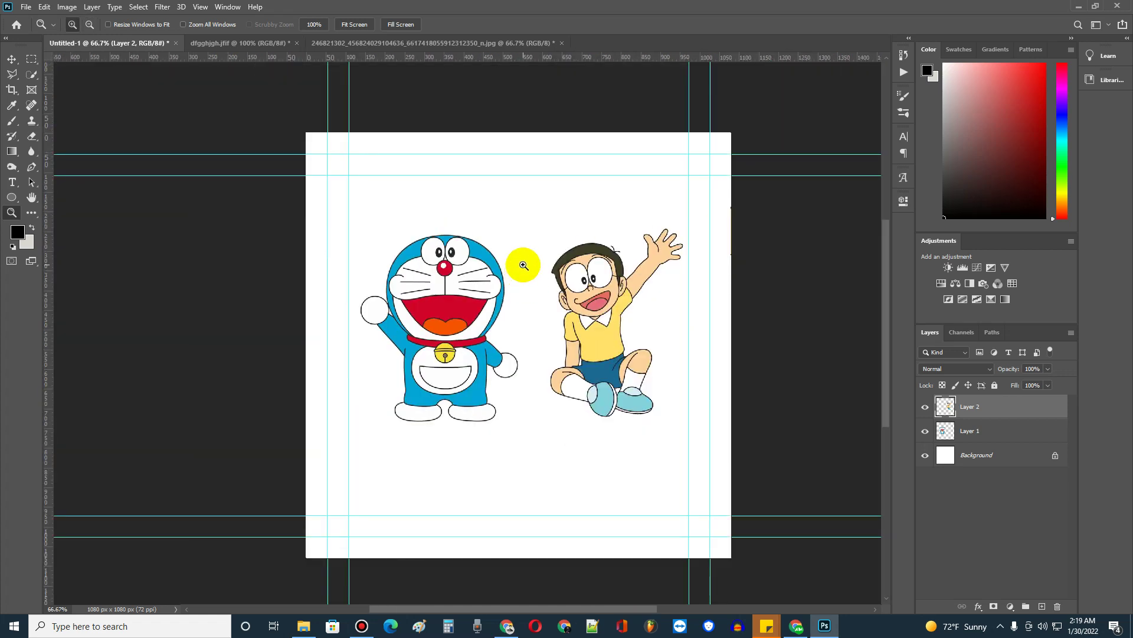
click(522, 261)
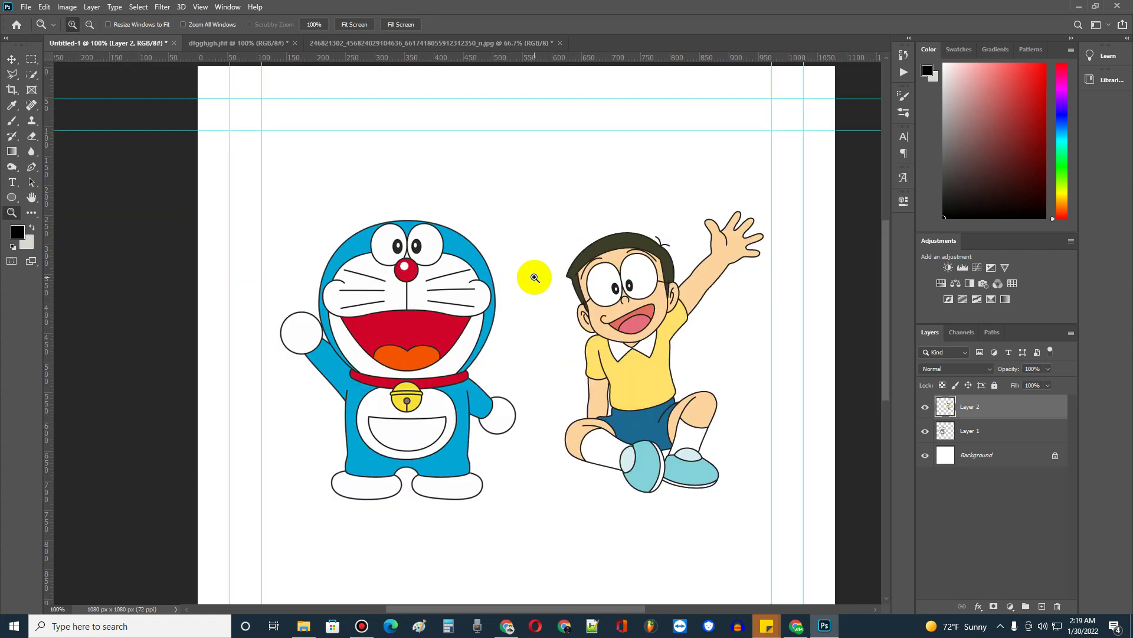
scroll(570, 303, down, 3)
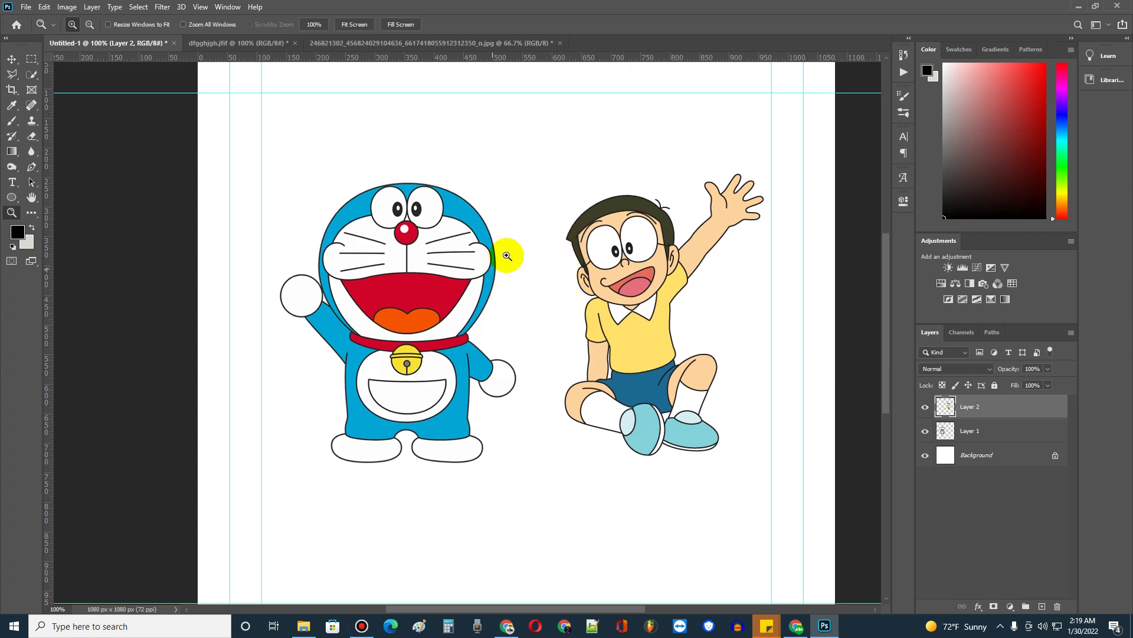
Fit the canvas on screen, and switch the view to 100% magnification
right_click(549, 261)
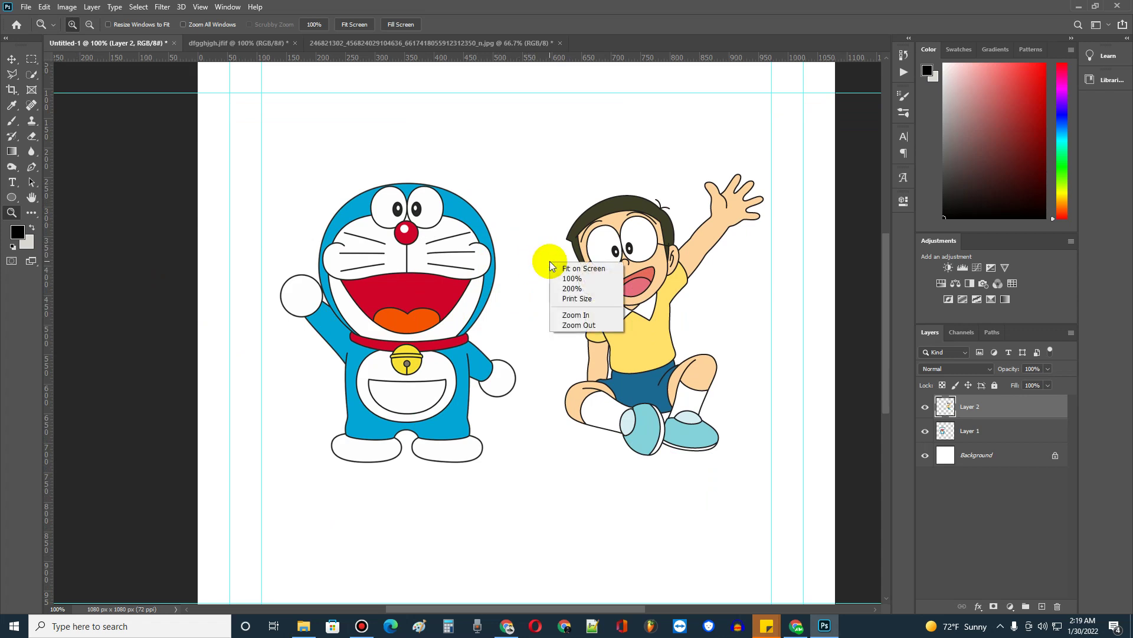
click(588, 270)
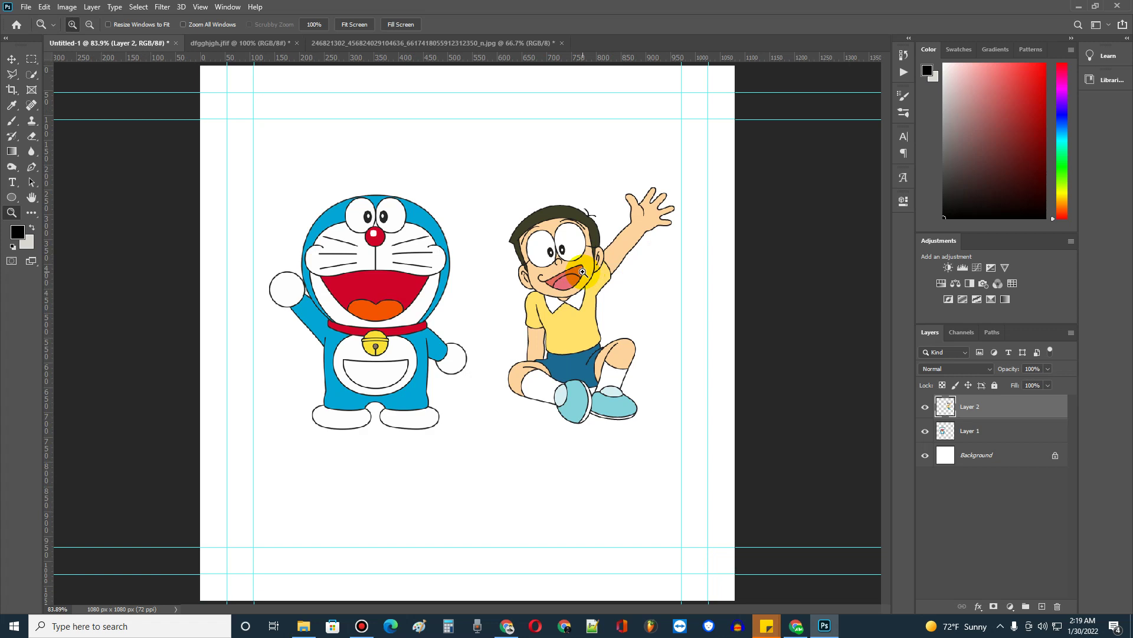
right_click(466, 300)
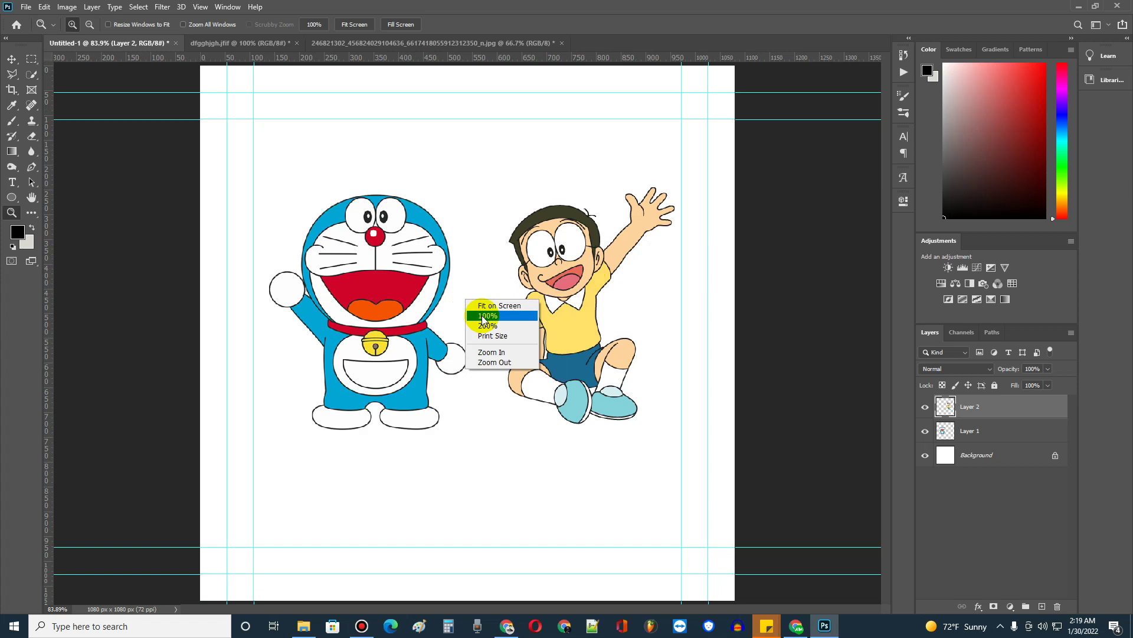
click(483, 317)
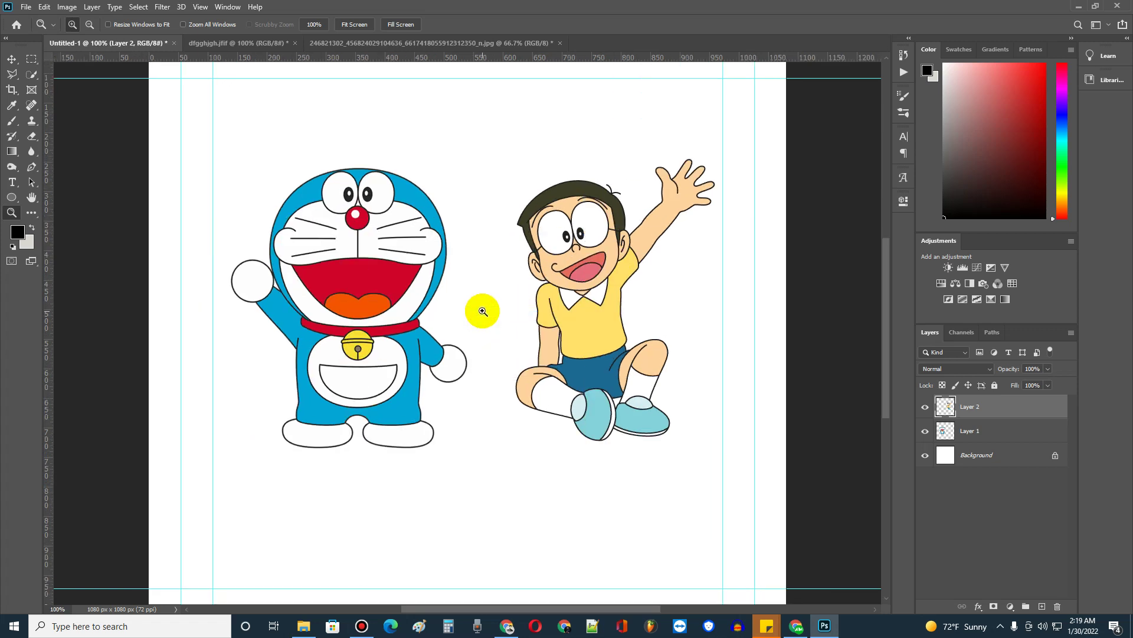
Display the cartoon at Print Size, and zoom in and back out by one level with Zoom In and Zoom Out
right_click(492, 310)
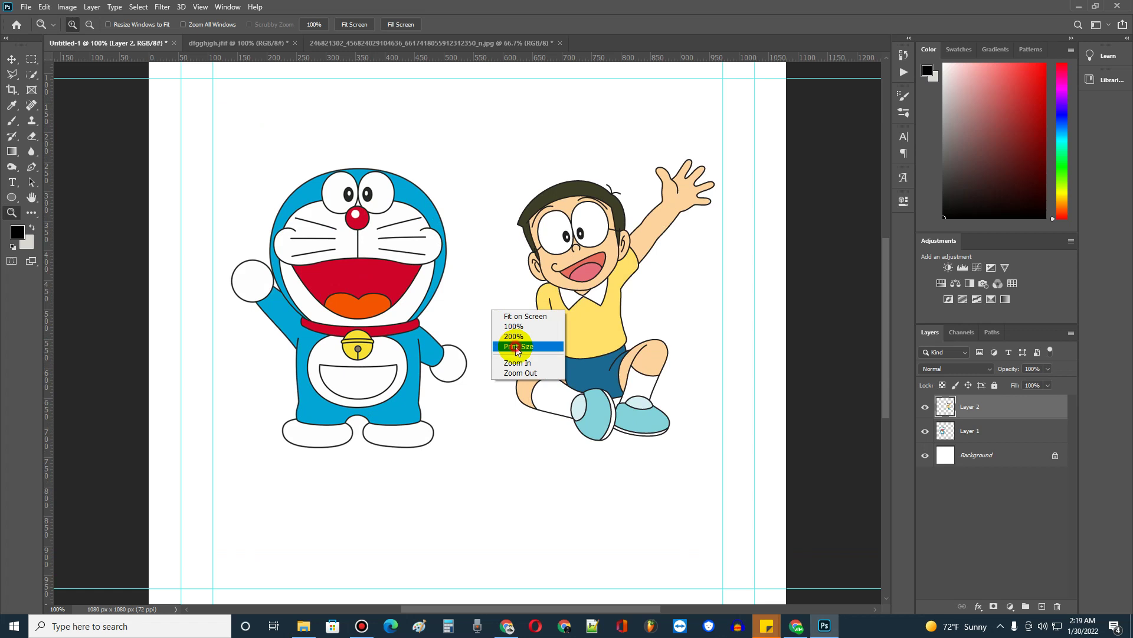
click(516, 348)
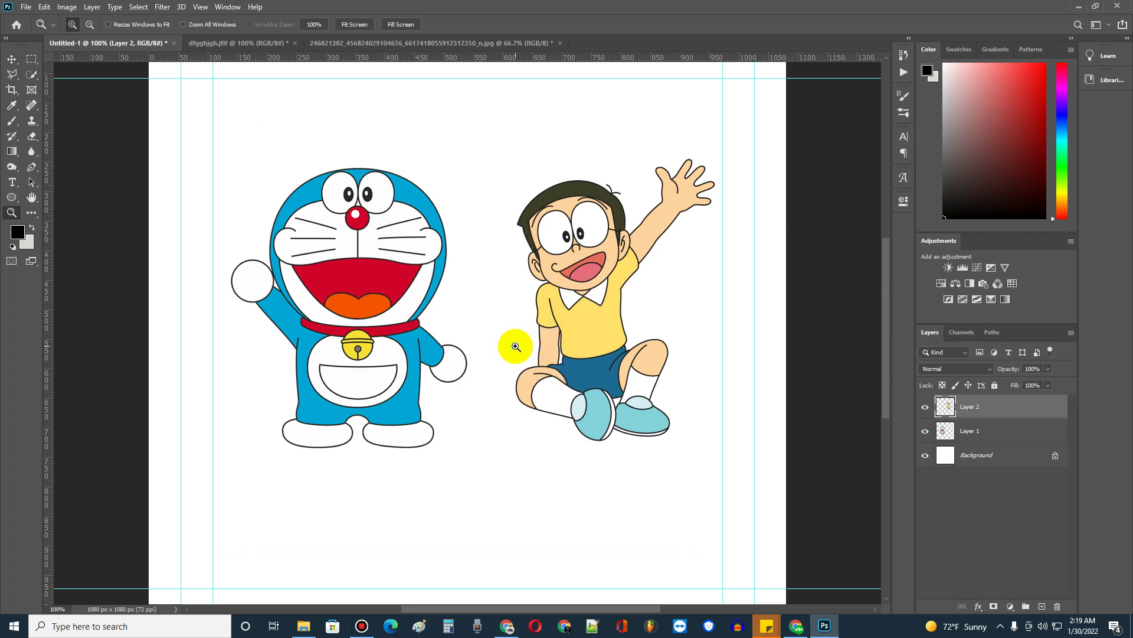
right_click(501, 275)
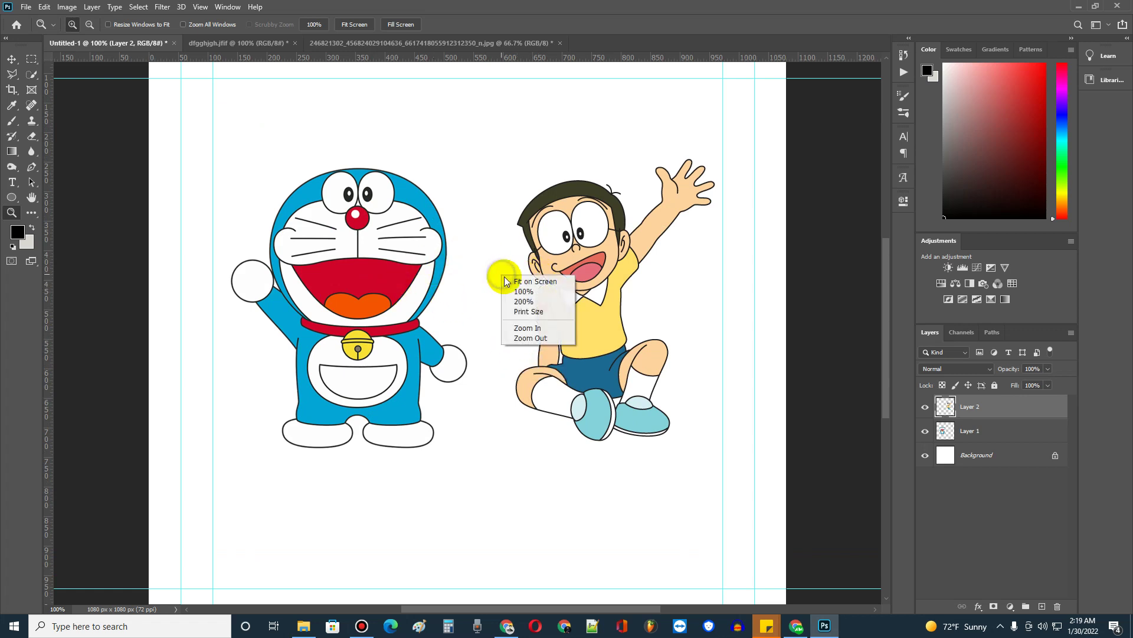
click(524, 328)
right_click(488, 321)
click(512, 383)
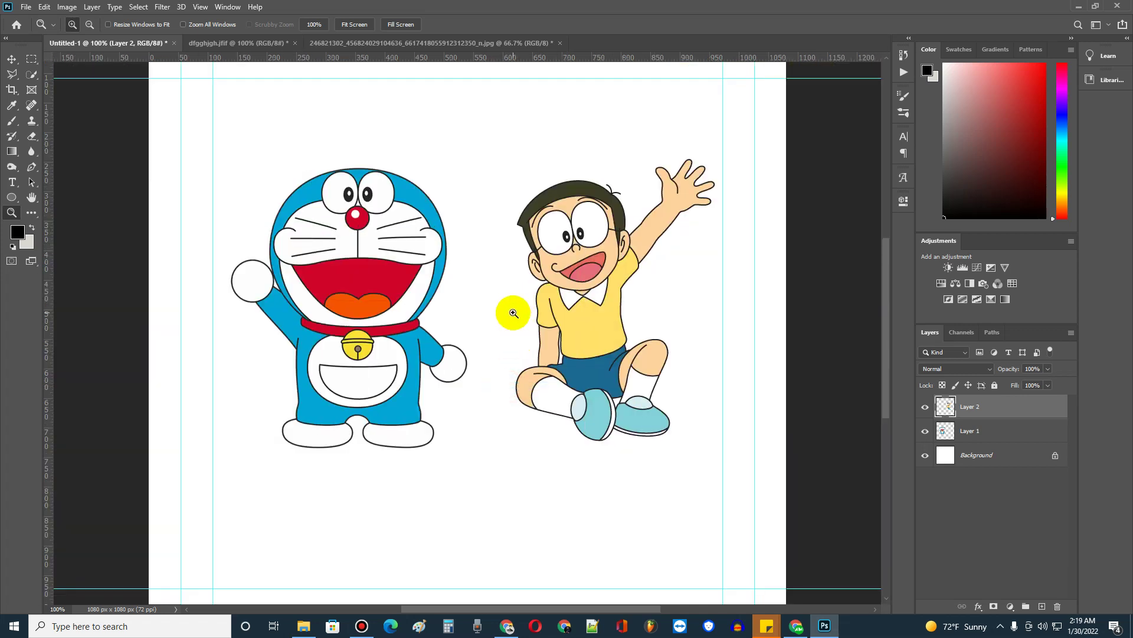
Fit the canvas on screen again, and zoom out to 66.7% and back in to 100% between the characters
right_click(492, 293)
click(509, 299)
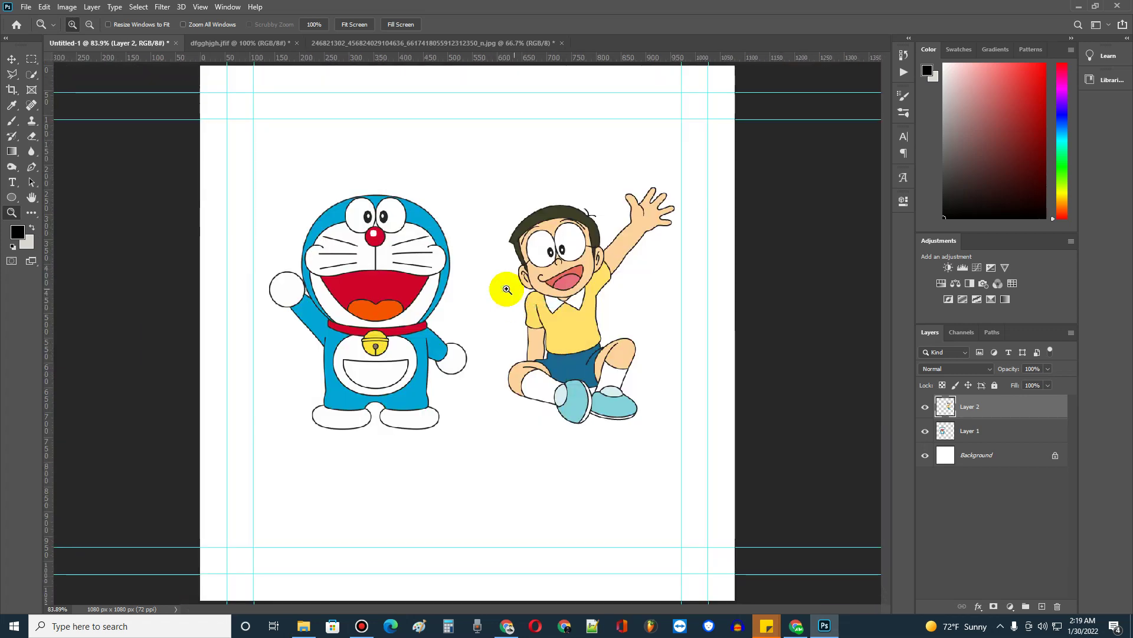
alt+click(482, 274)
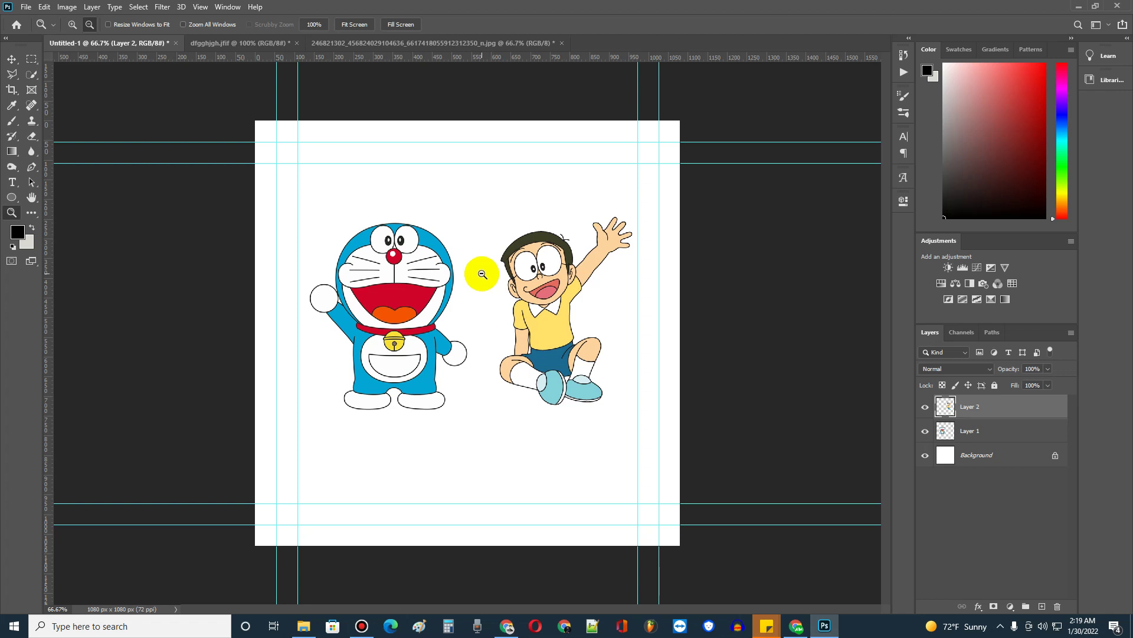
click(482, 274)
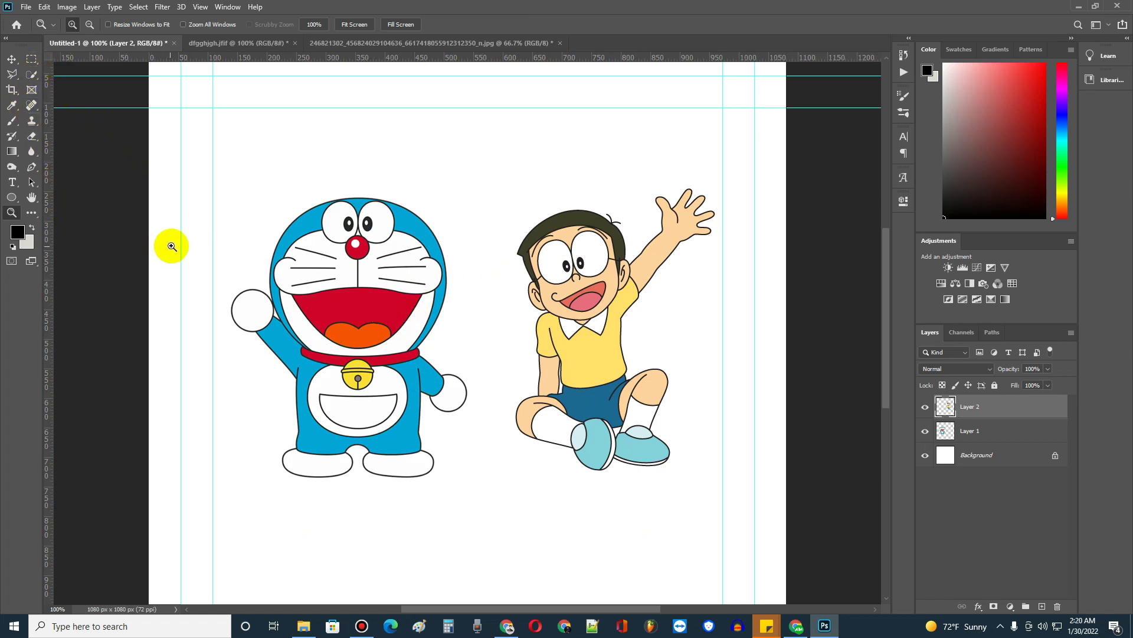
Magnify the cartoon to 200% and pan across both characters with the Hand tool
click(32, 197)
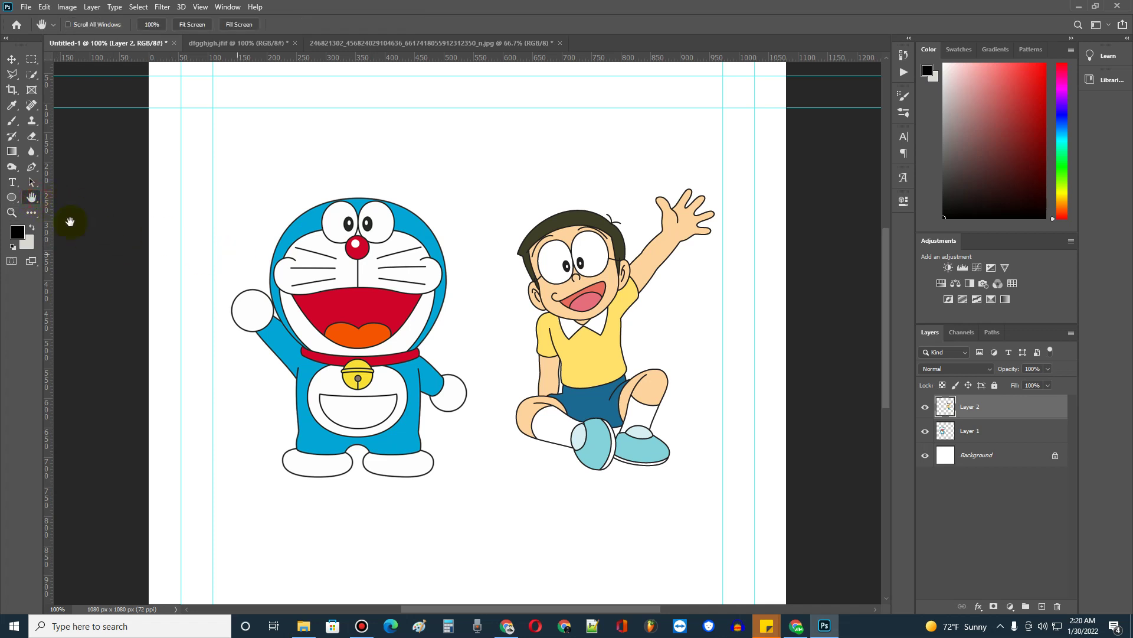
click(12, 212)
click(481, 291)
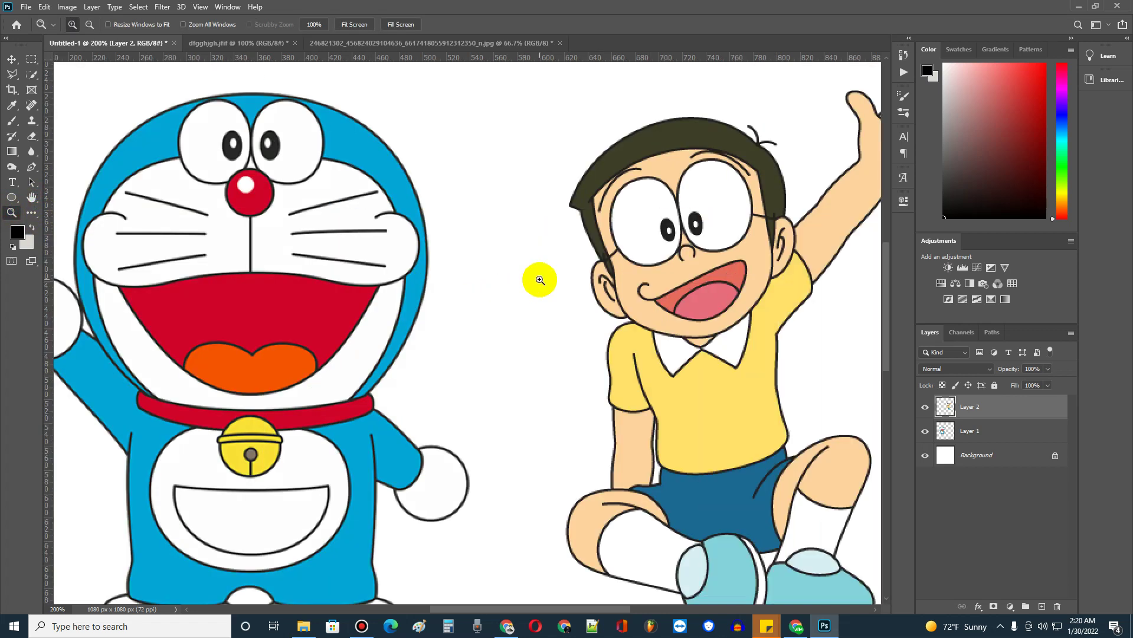
click(32, 197)
drag(644, 253, 468, 266)
drag(344, 291, 735, 257)
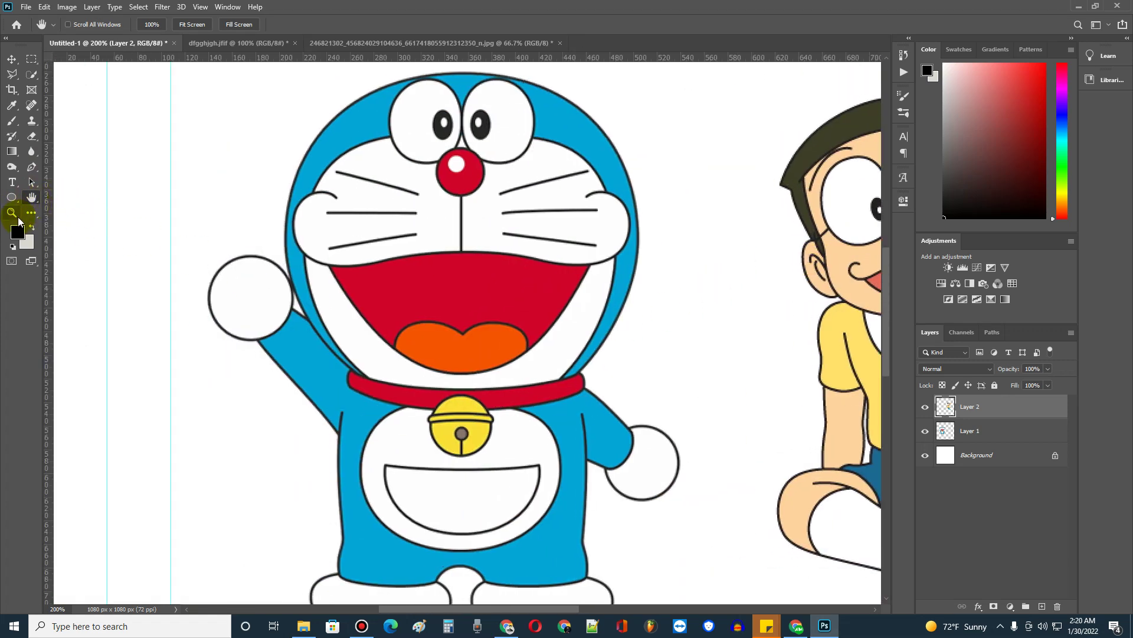
Zoom the cartoon back out to 100% and reposition the canvas view with the Hand tool
click(11, 213)
alt+click(494, 235)
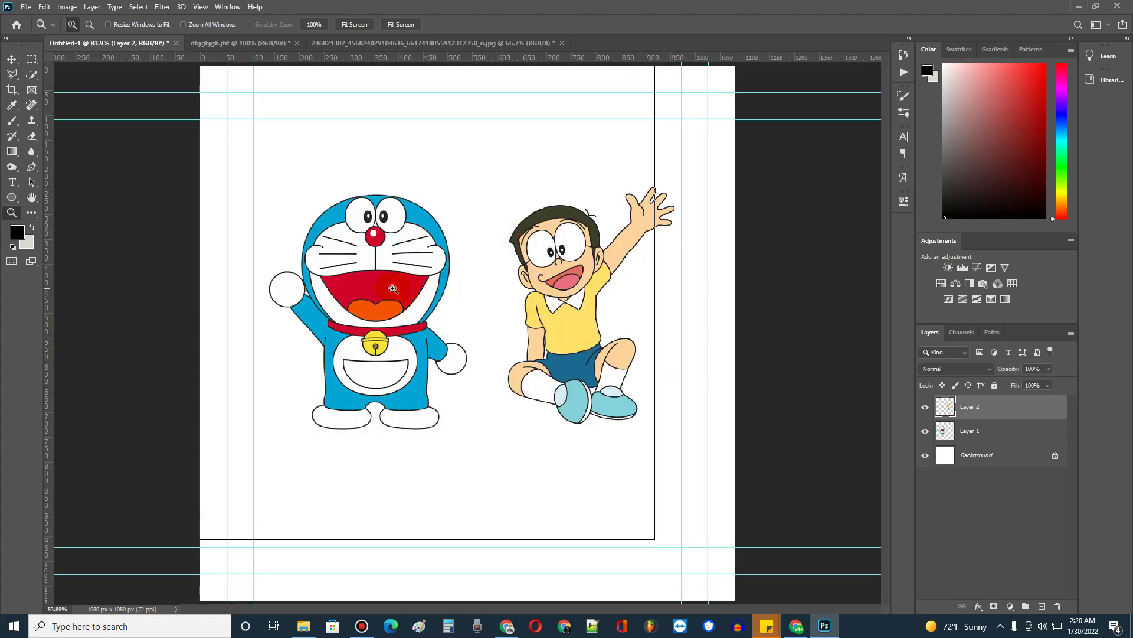
right_click(31, 197)
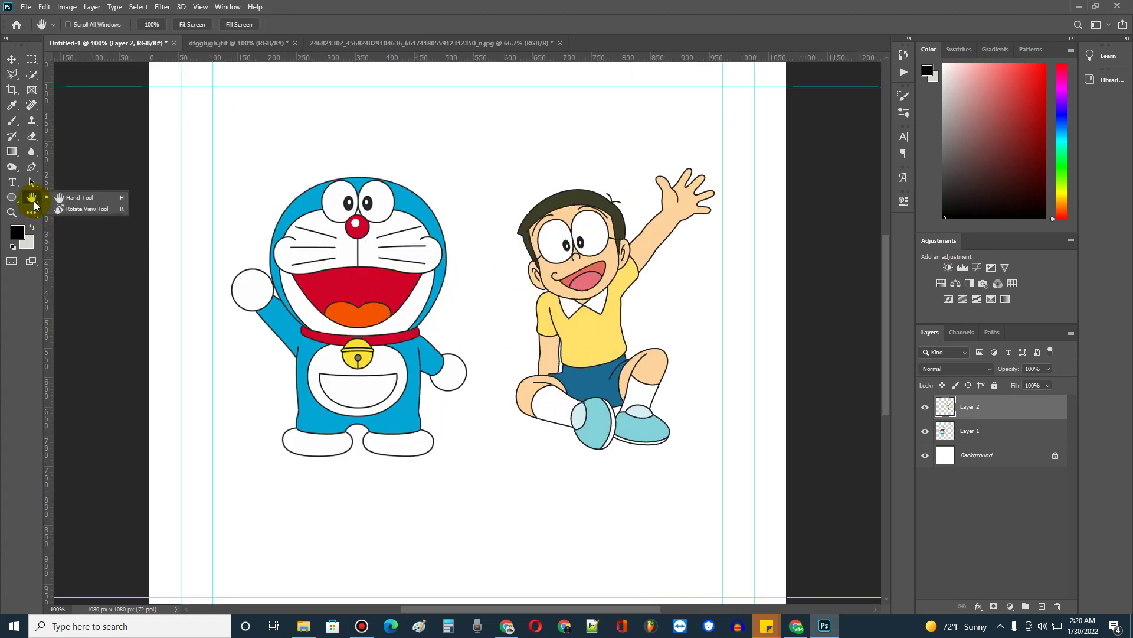
click(86, 198)
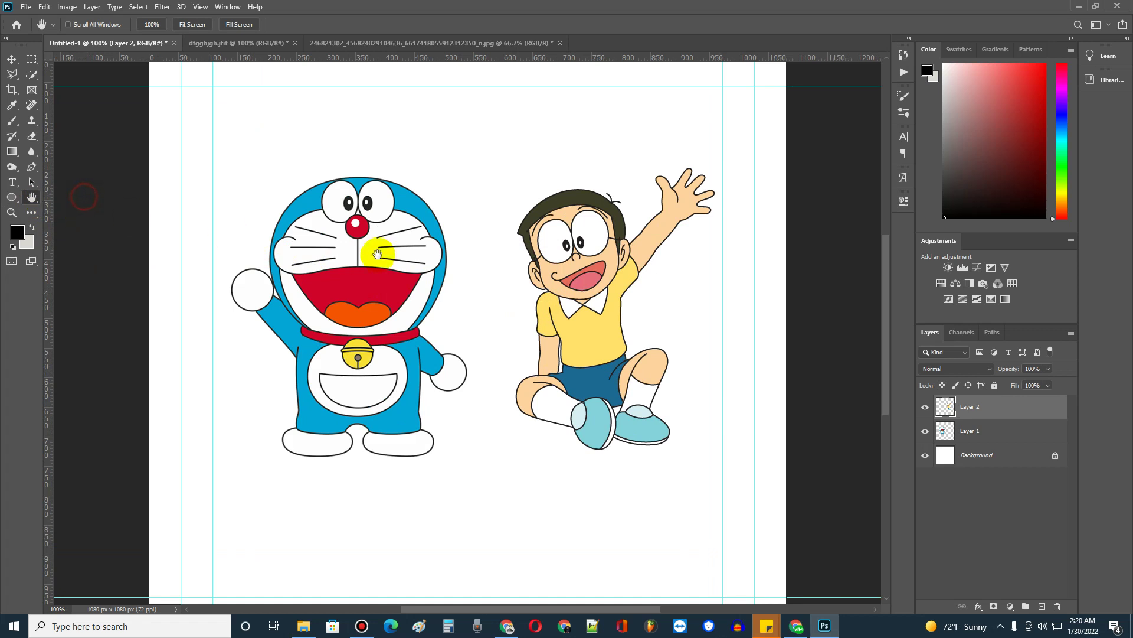
drag(500, 304, 430, 202)
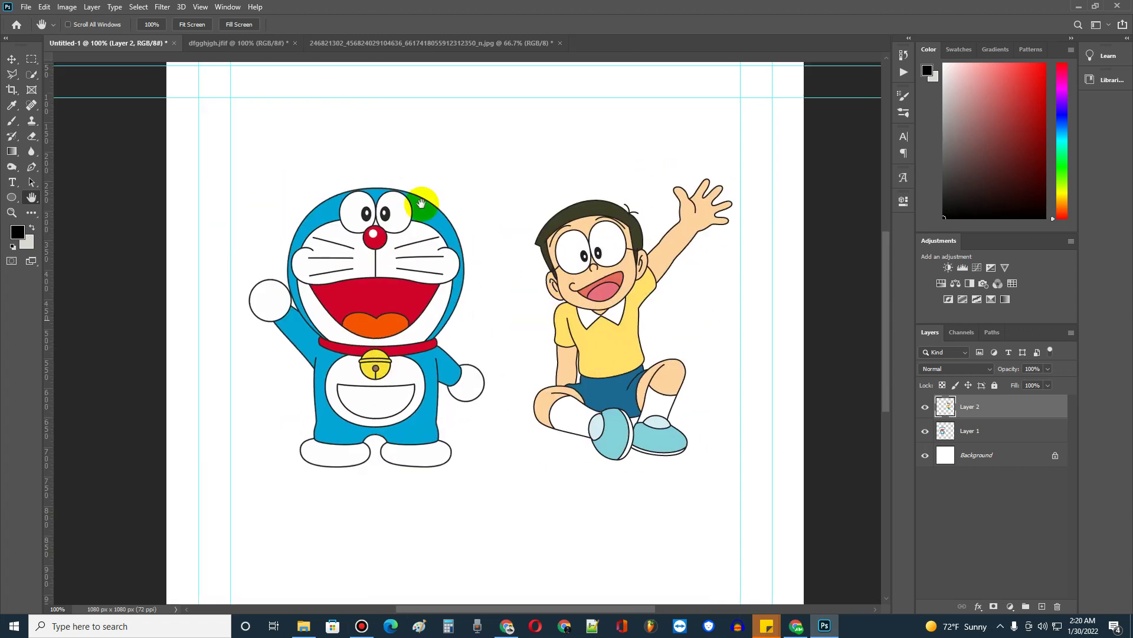
In the open photo of the woman on the sofa, zoom in to 200% and pan across it with the Hand tool
click(239, 43)
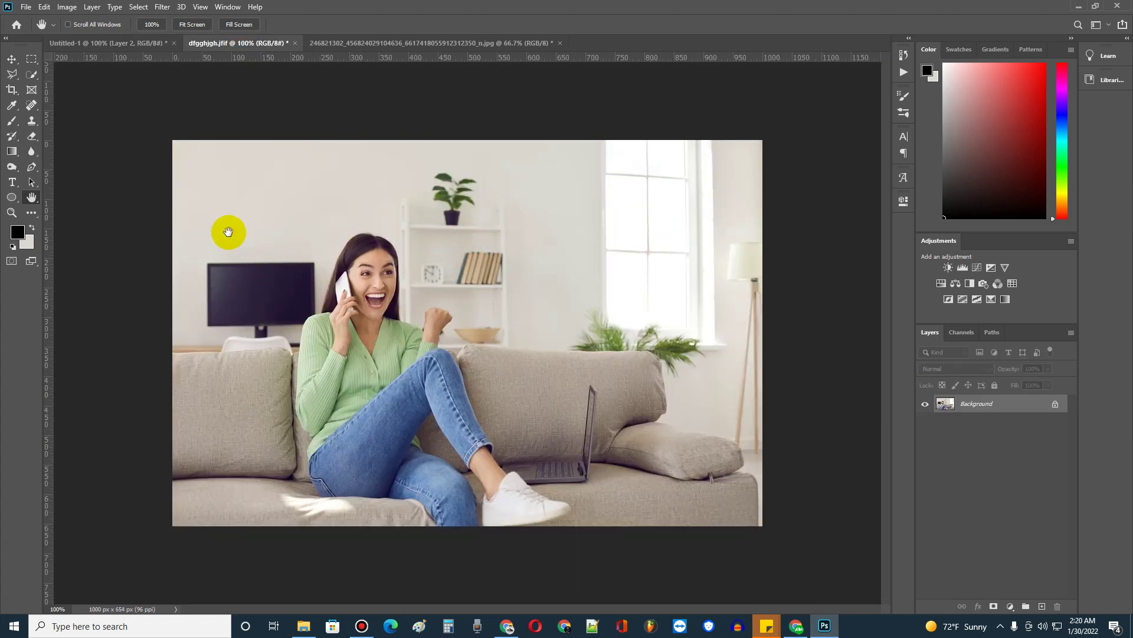
click(12, 212)
click(350, 264)
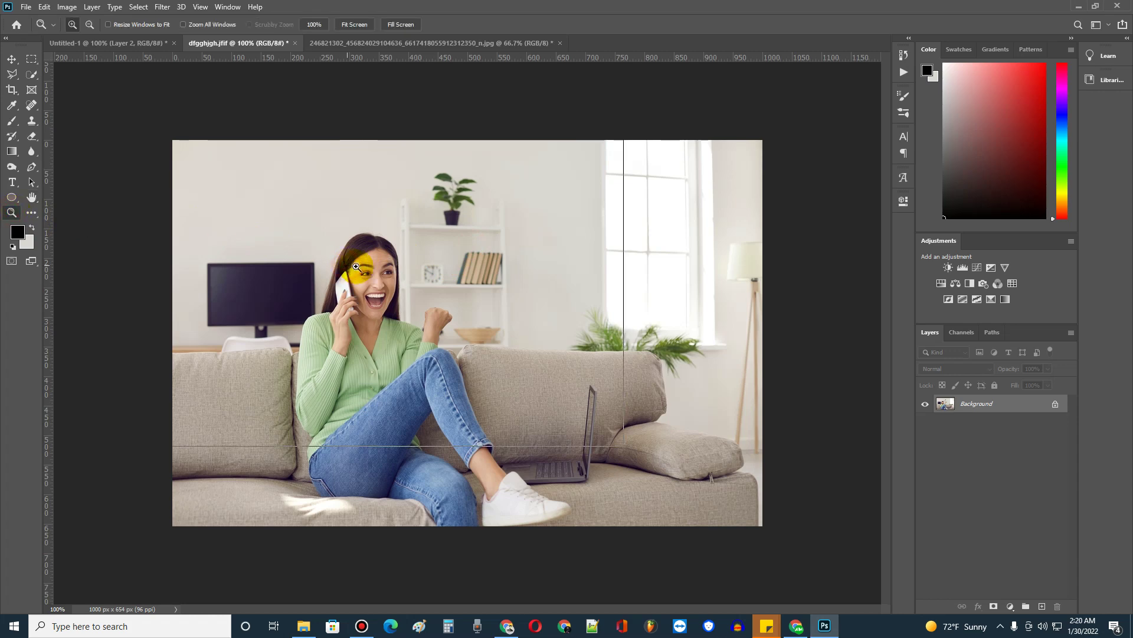
click(32, 197)
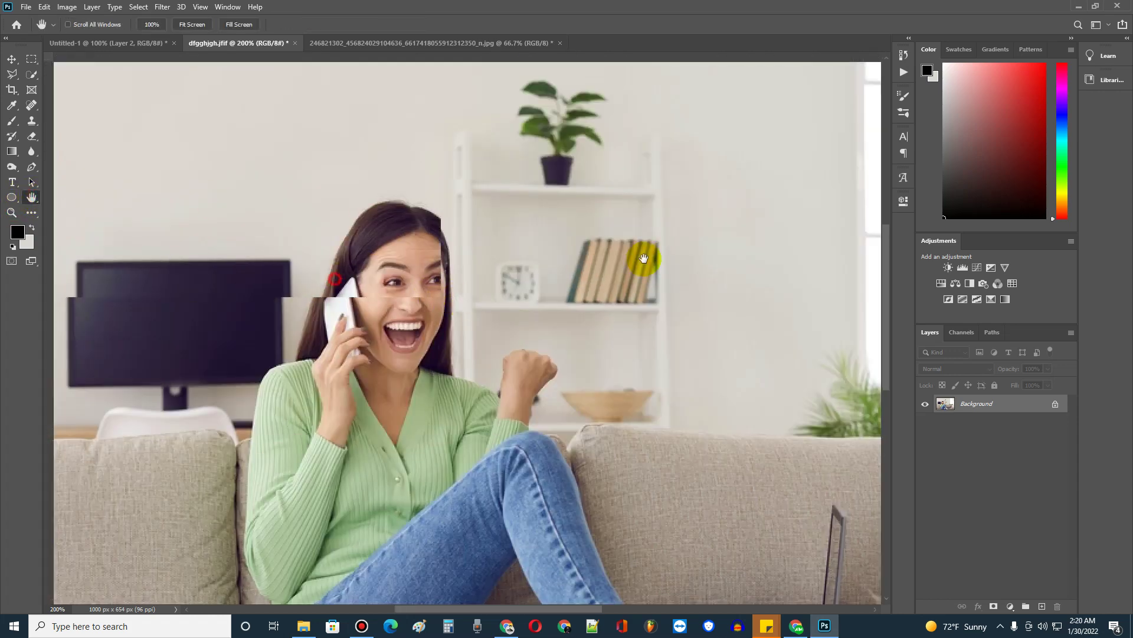
drag(642, 255, 791, 301)
Fit the sofa photo on screen with the Zoom tool, and zoom out to 100%
click(11, 212)
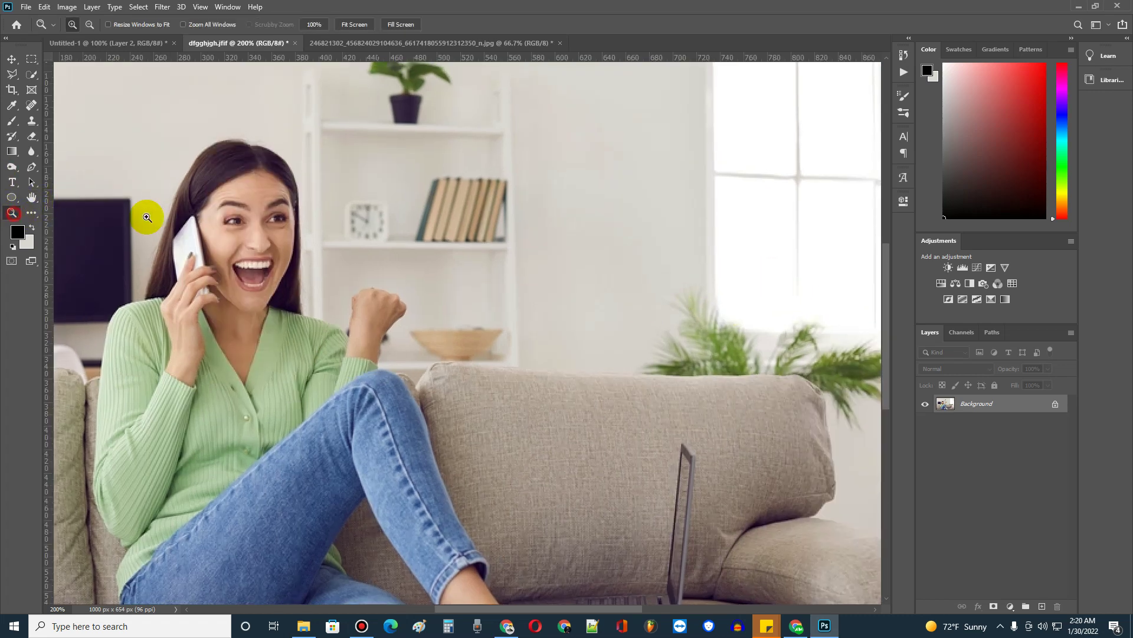
right_click(428, 219)
click(488, 229)
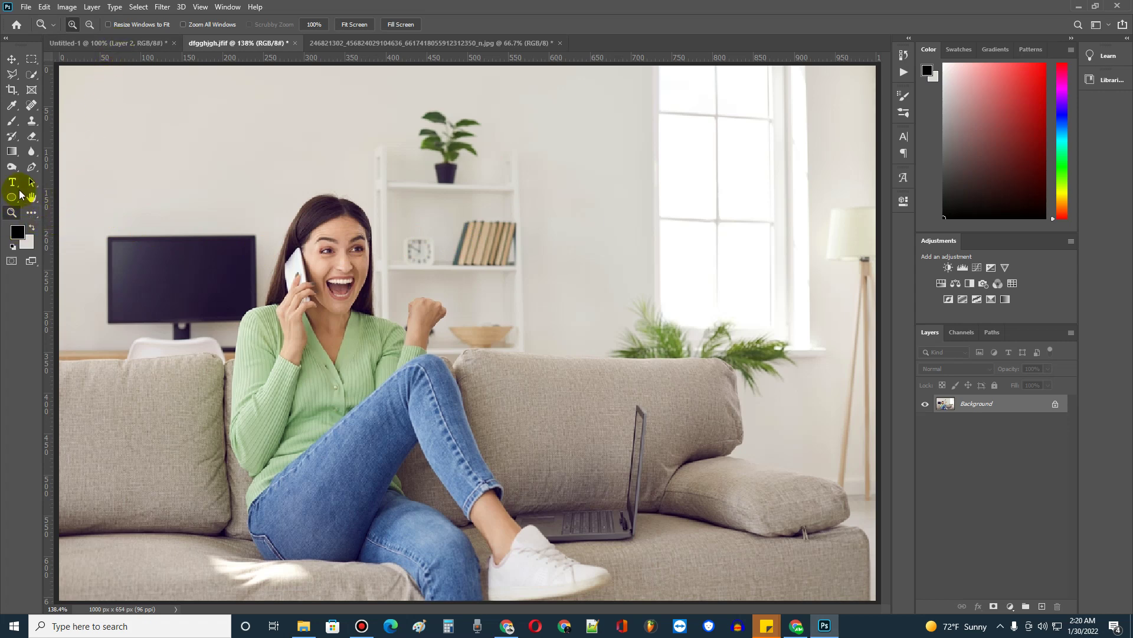
alt+click(509, 212)
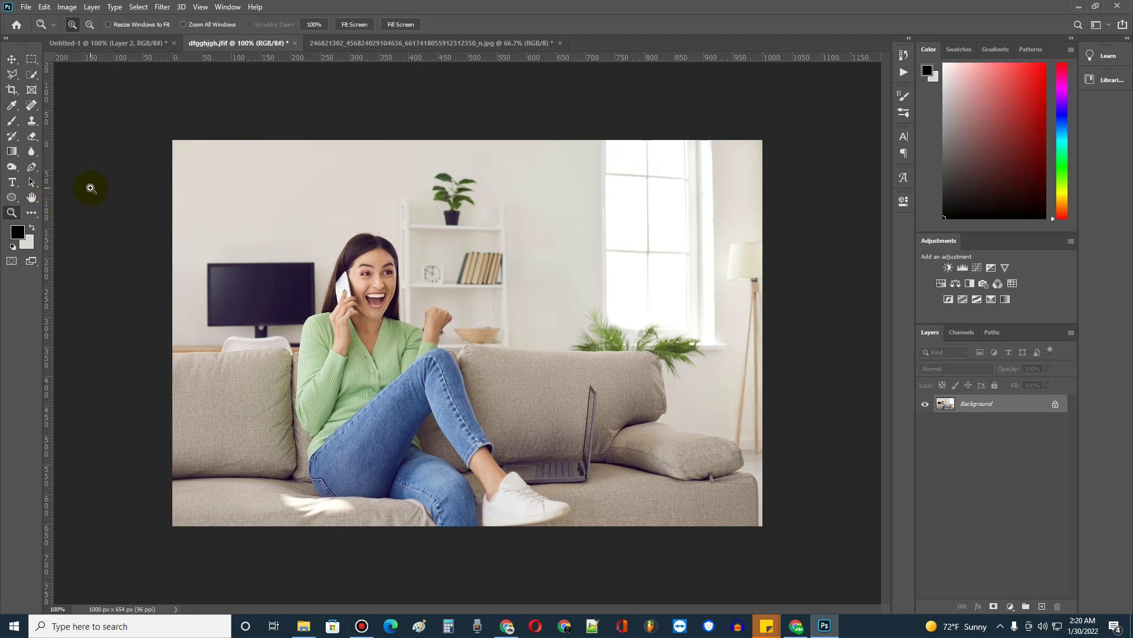
click(362, 626)
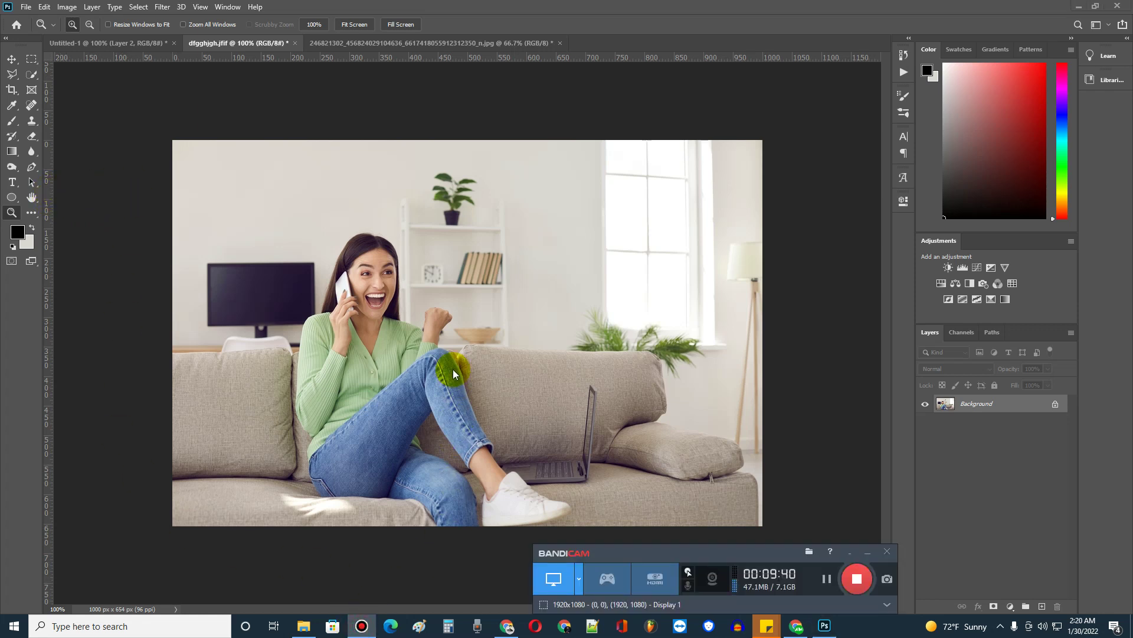